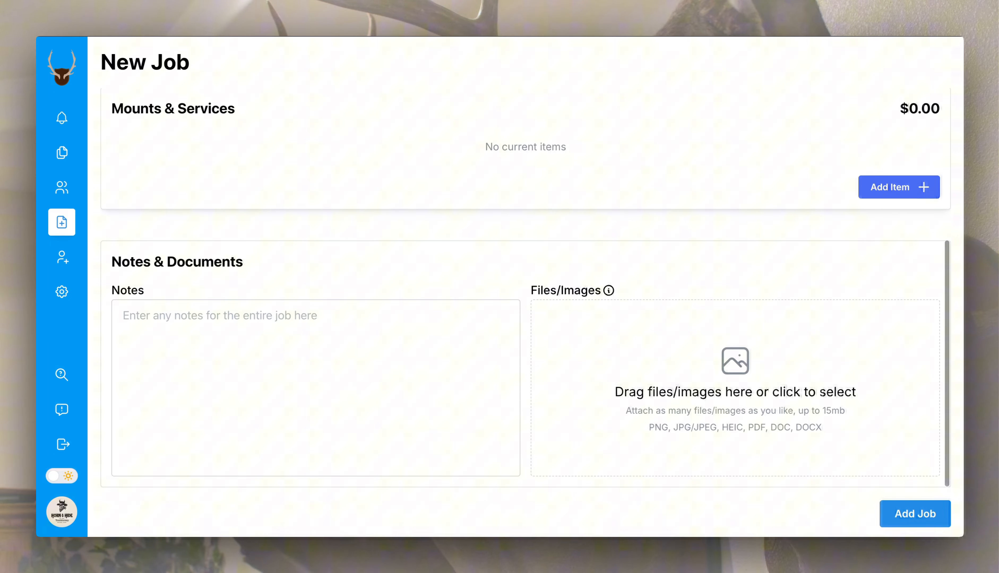
# Step: Search the clients for "da" and assign the first matching client to the new job
pyautogui.scroll(5, 525, 287)
pyautogui.scroll(8, 401, 267)
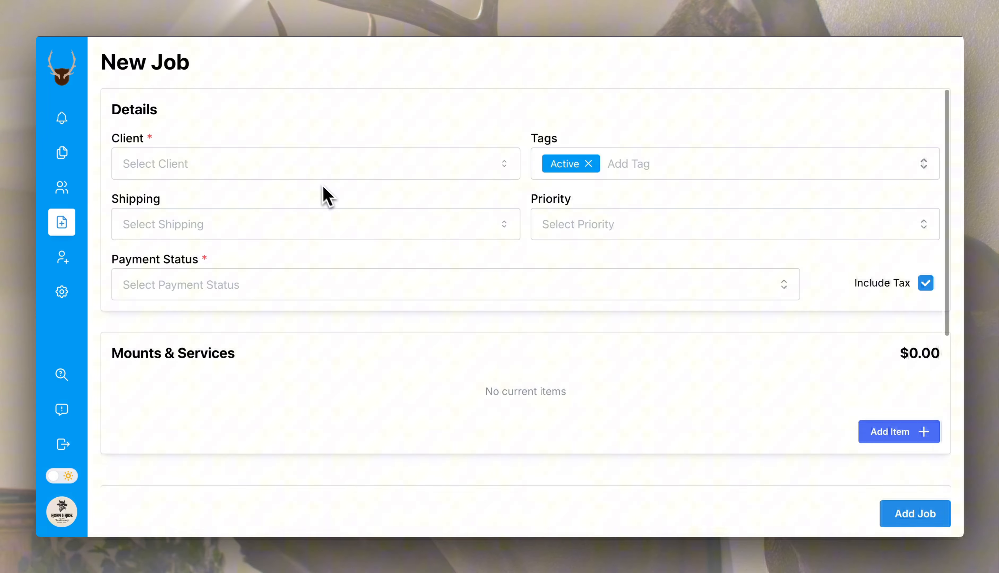
pyautogui.click(306, 172)
pyautogui.write('da')
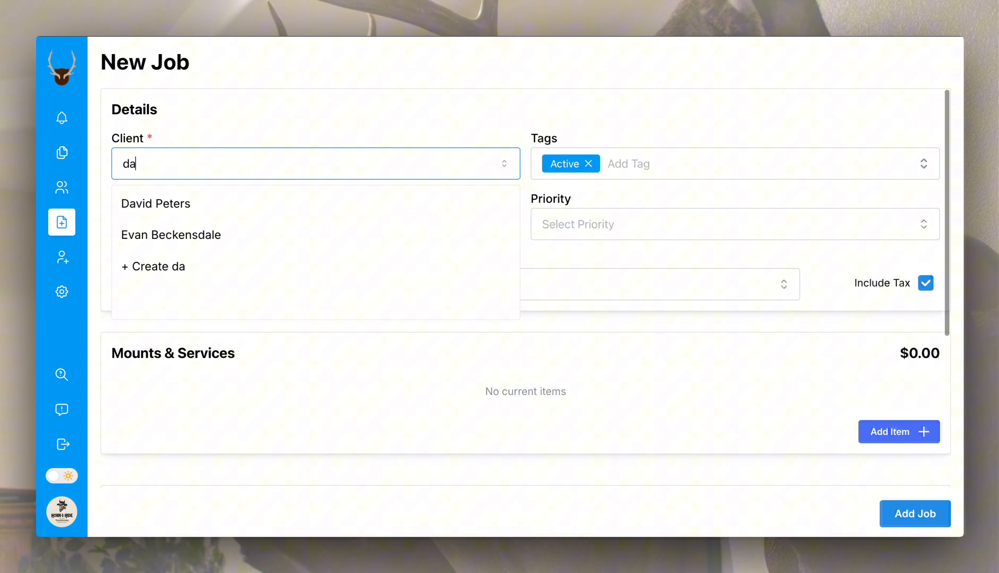
pyautogui.press('Down')
pyautogui.press('Return')
# Step: Add the Winter Whitetails tag to the job
pyautogui.press('Tab')
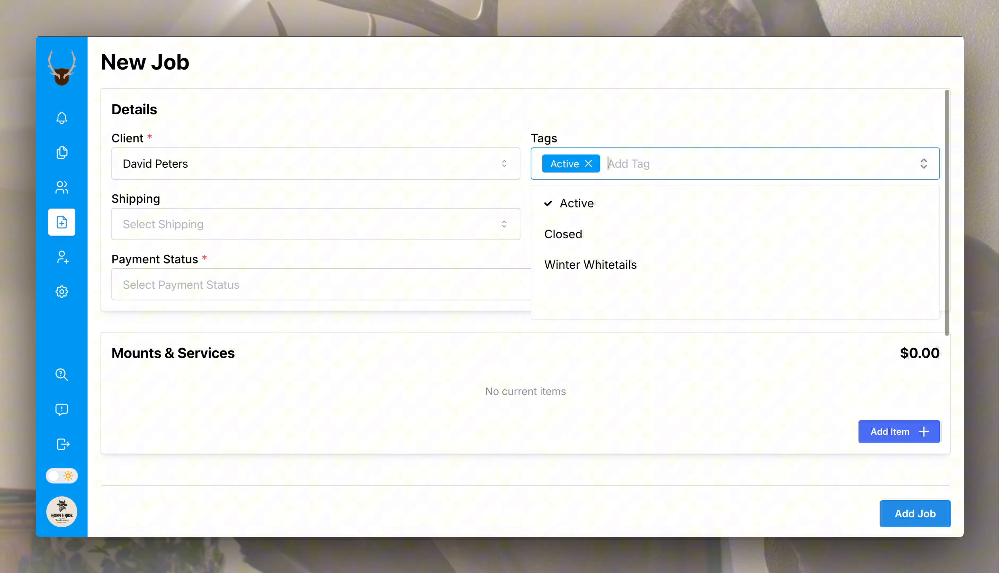
pyautogui.press('Down')
pyautogui.press('Down')
pyautogui.press('Return')
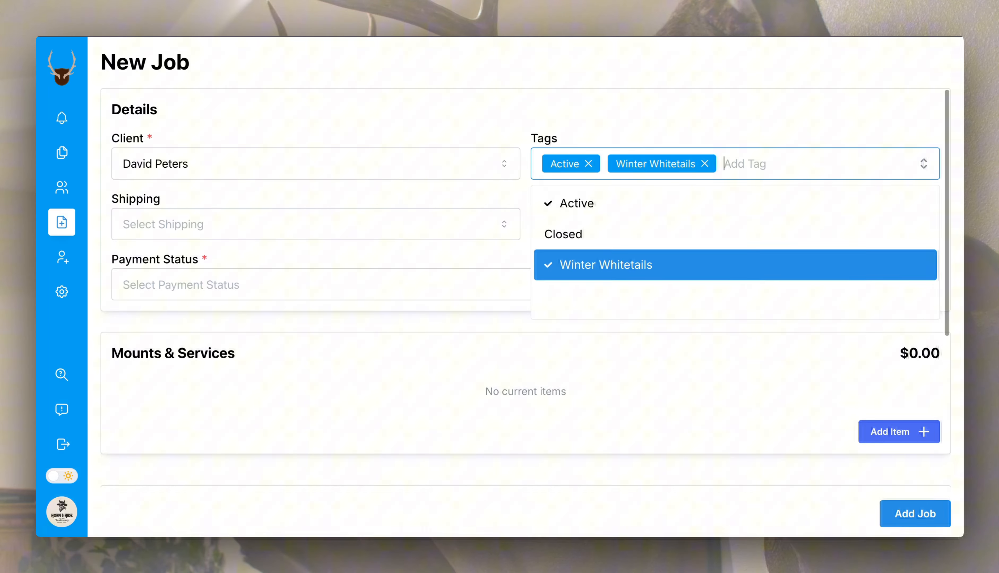
# Step: Set the job's shipping to Client Pickup and its priority to 1
pyautogui.click(315, 224)
pyautogui.press('Down')
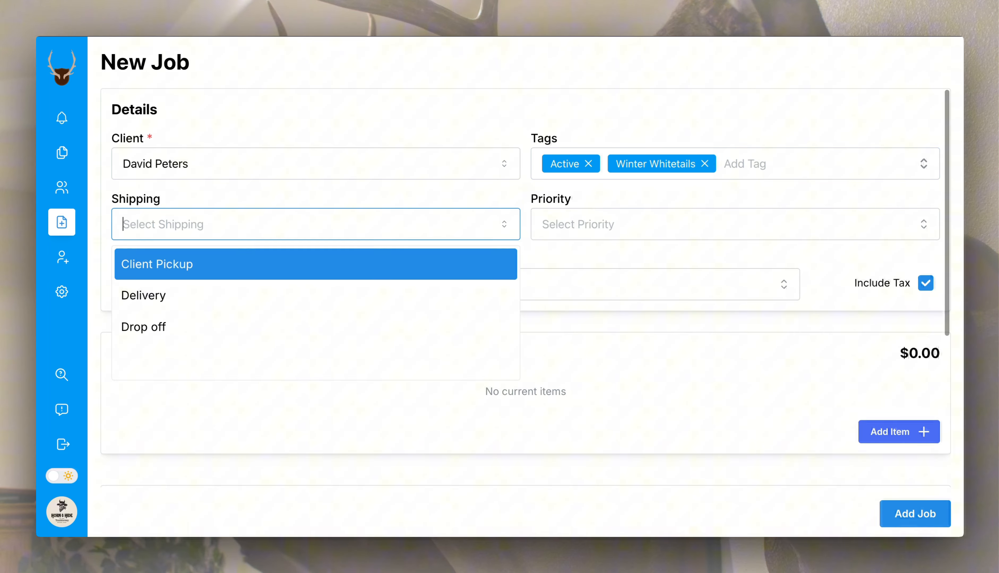
pyautogui.press('Return')
pyautogui.press('Tab')
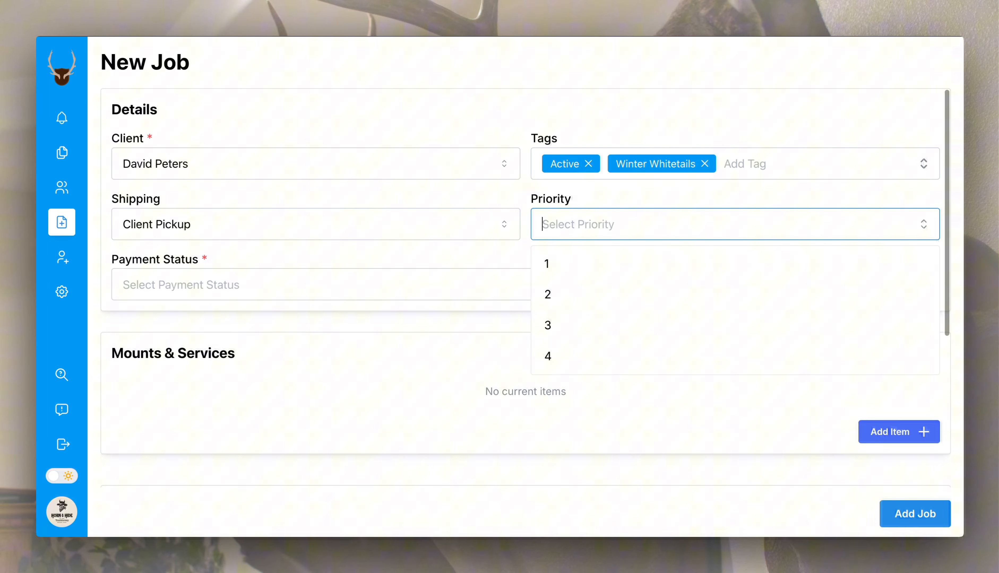
pyautogui.press('Down')
pyautogui.press('Return')
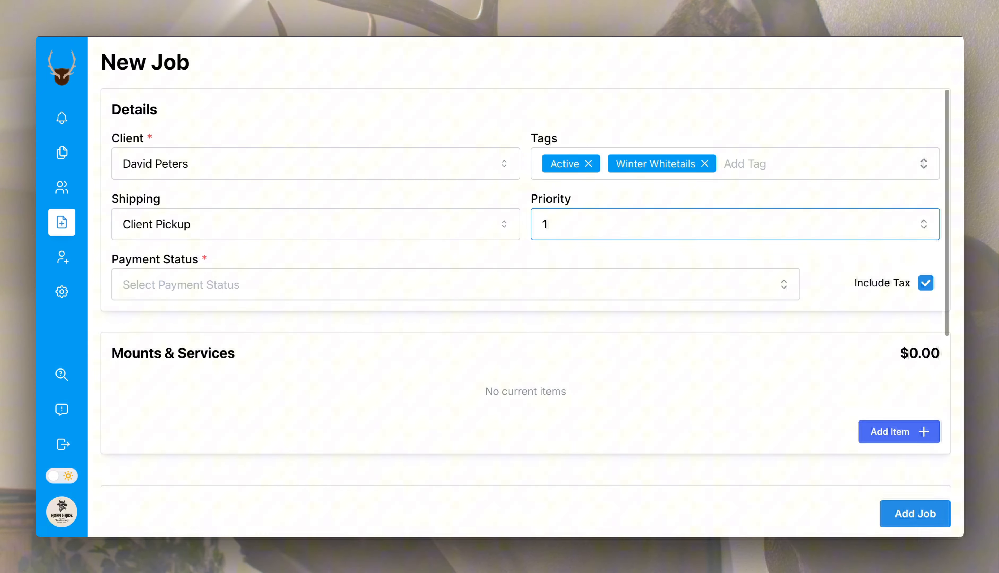
# Step: Set the payment status to Deposit Received, and switch Include Tax off and back on
pyautogui.press('Tab')
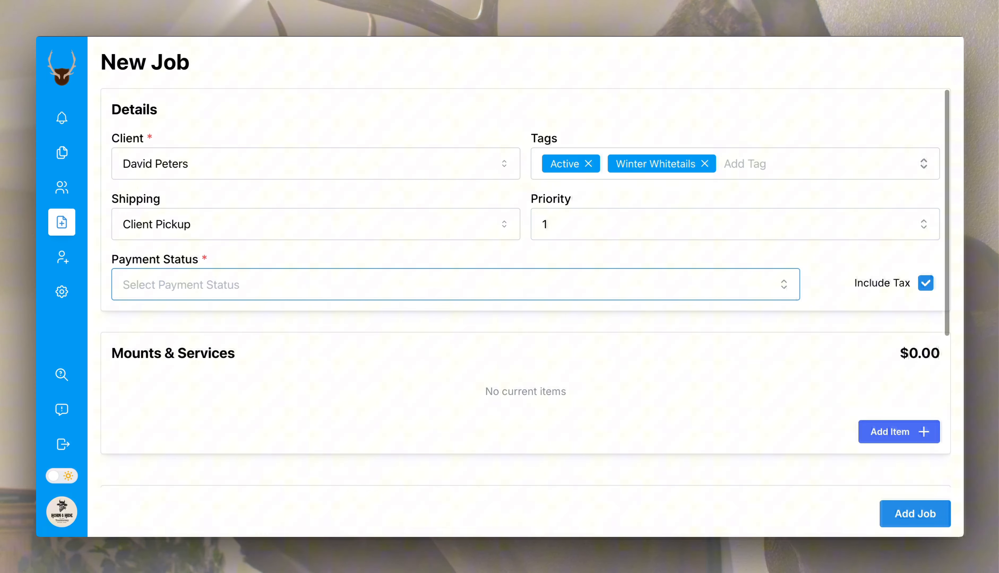
pyautogui.press('Down')
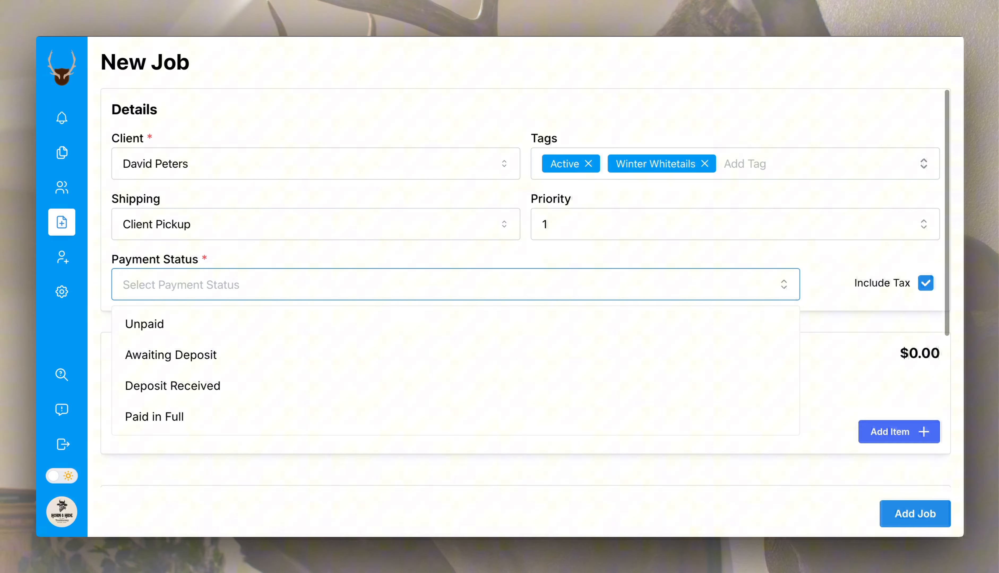
pyautogui.press('Down')
pyautogui.press('Down')
pyautogui.press('Down')
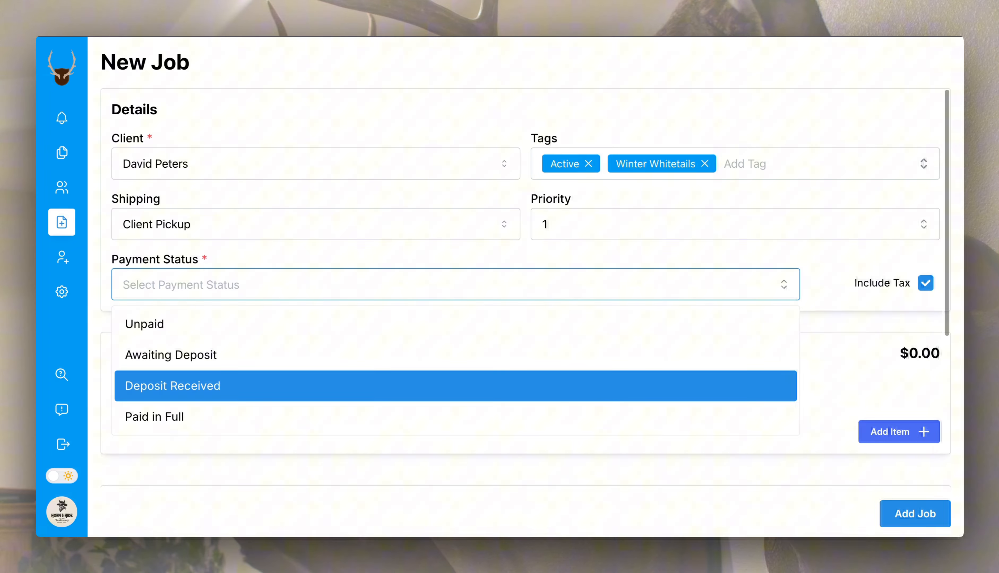
pyautogui.press('Return')
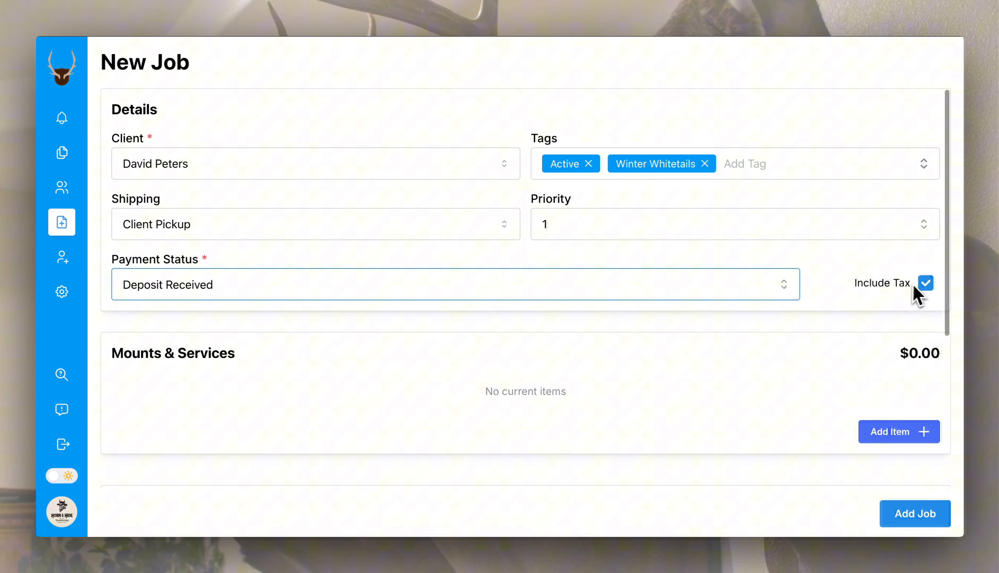
pyautogui.click(926, 286)
pyautogui.click(926, 284)
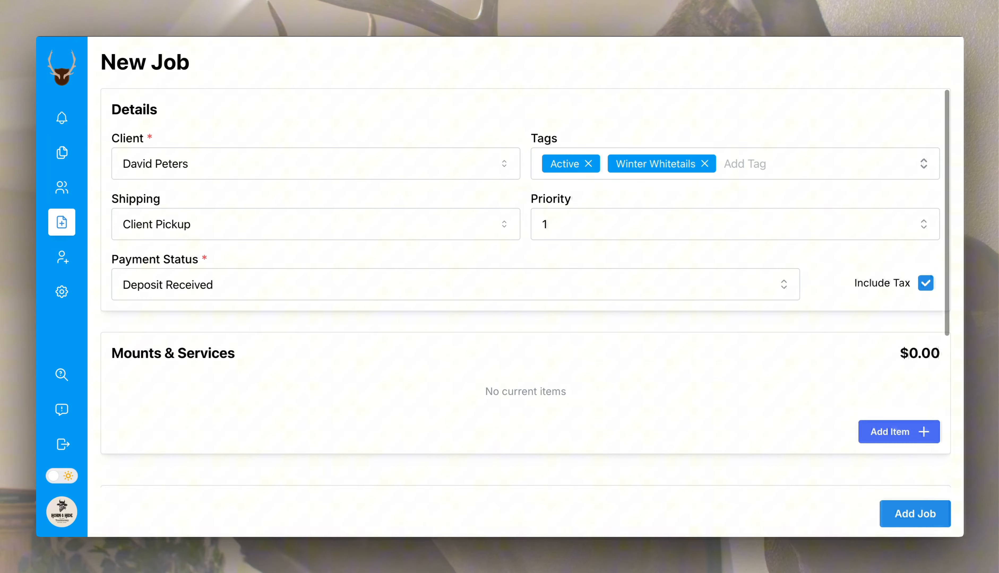
# Step: Add a new mount item to the job's mounts and services
pyautogui.scroll(-3, 870, 359)
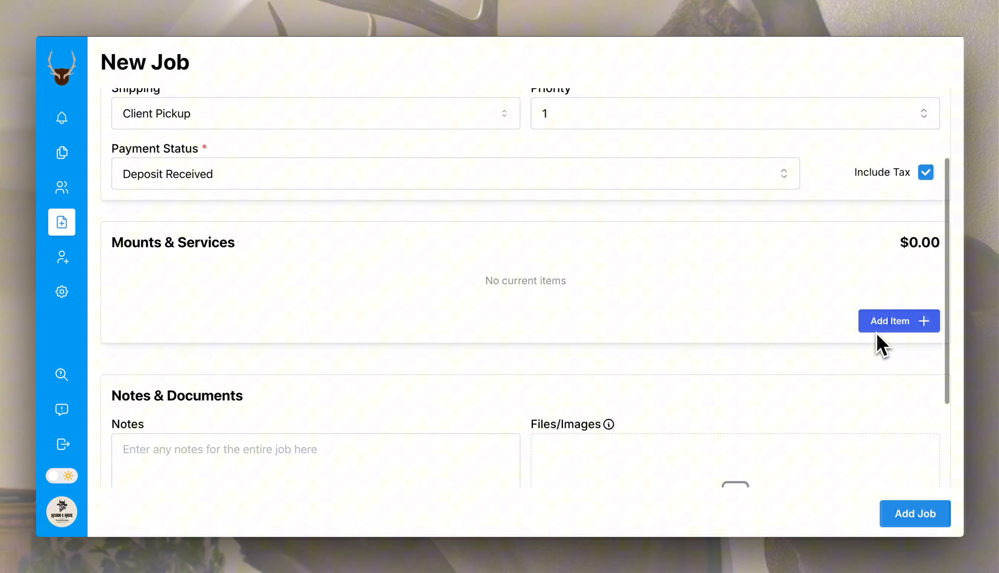
pyautogui.click(877, 328)
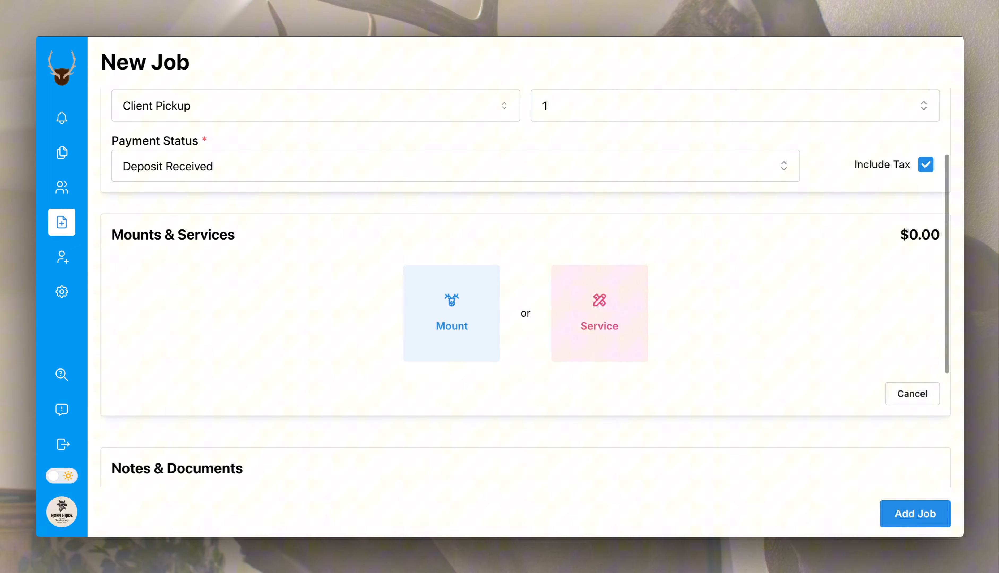
pyautogui.click(470, 350)
pyautogui.scroll(-2, 466, 353)
pyautogui.scroll(-1, 467, 353)
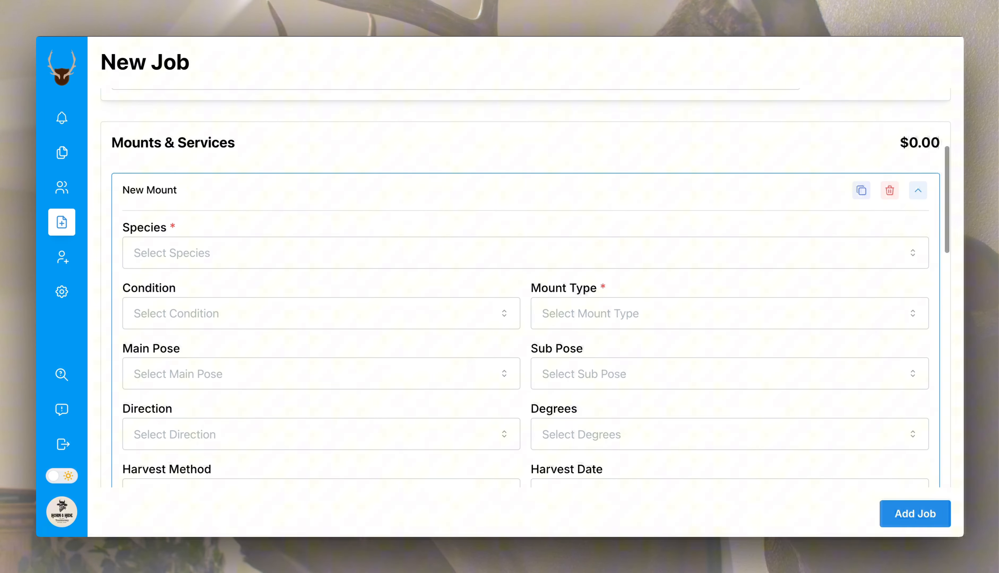
# Step: Browse the species list for the new mount, search it for "wh" and choose White-tailed Deer Buck
pyautogui.click(381, 244)
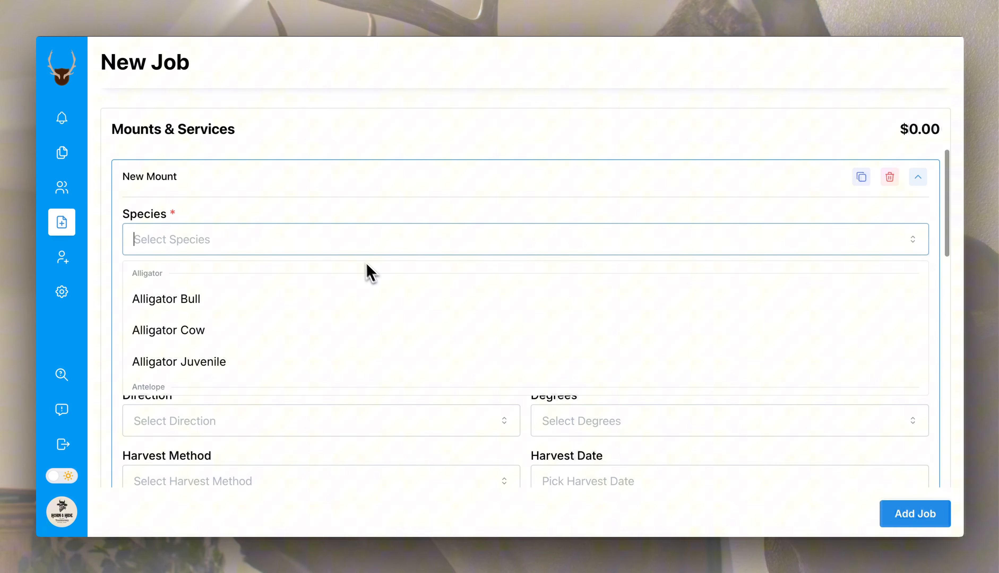
pyautogui.scroll(-10, 360, 305)
pyautogui.scroll(-15, 367, 321)
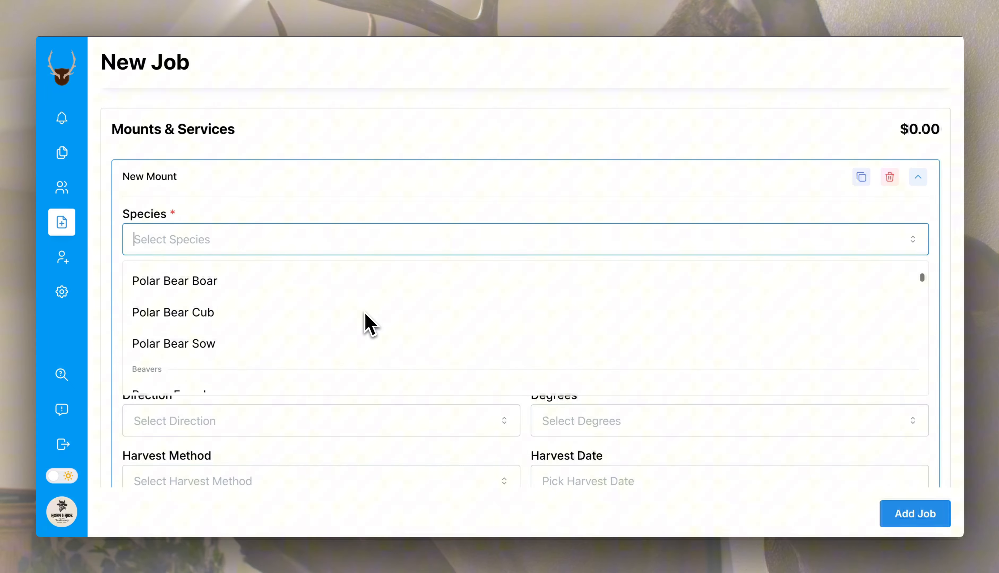
pyautogui.scroll(10, 525, 327)
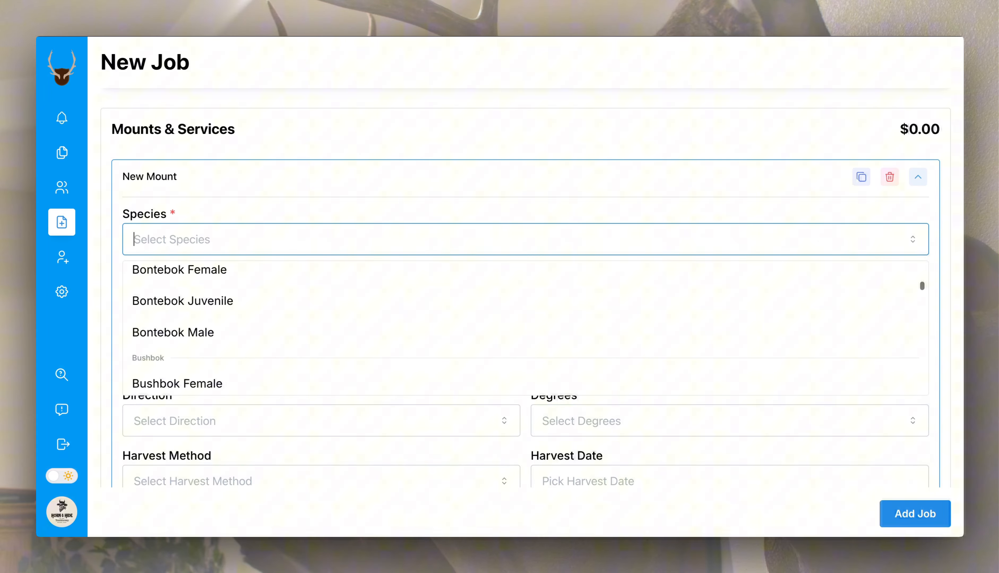
pyautogui.scroll(5, 526, 327)
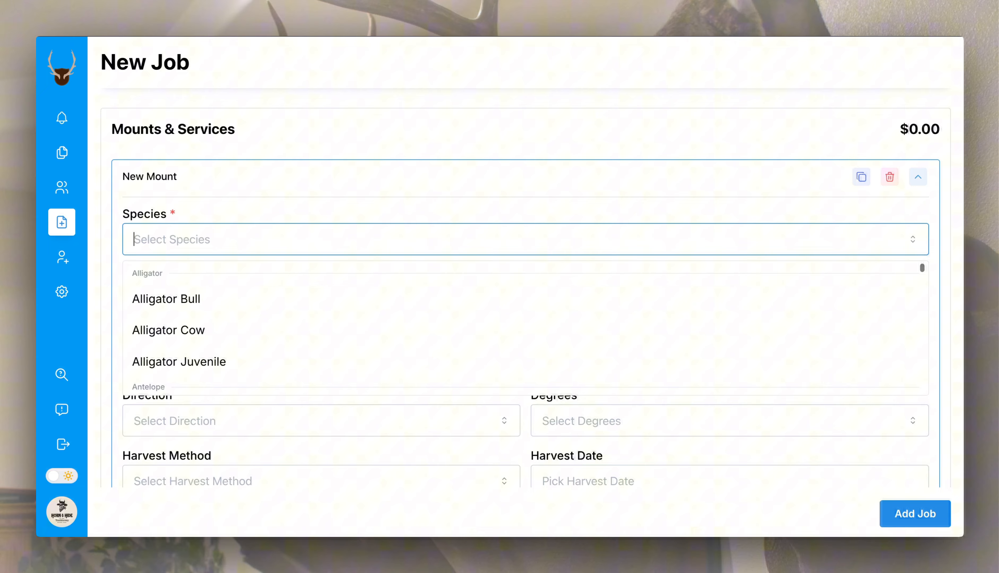
pyautogui.write('wh')
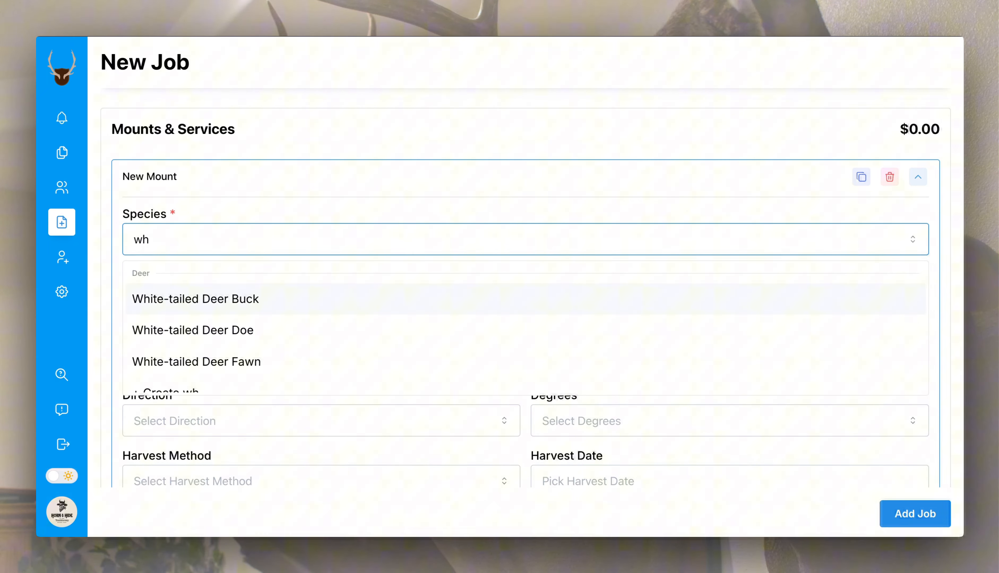
pyautogui.click(366, 313)
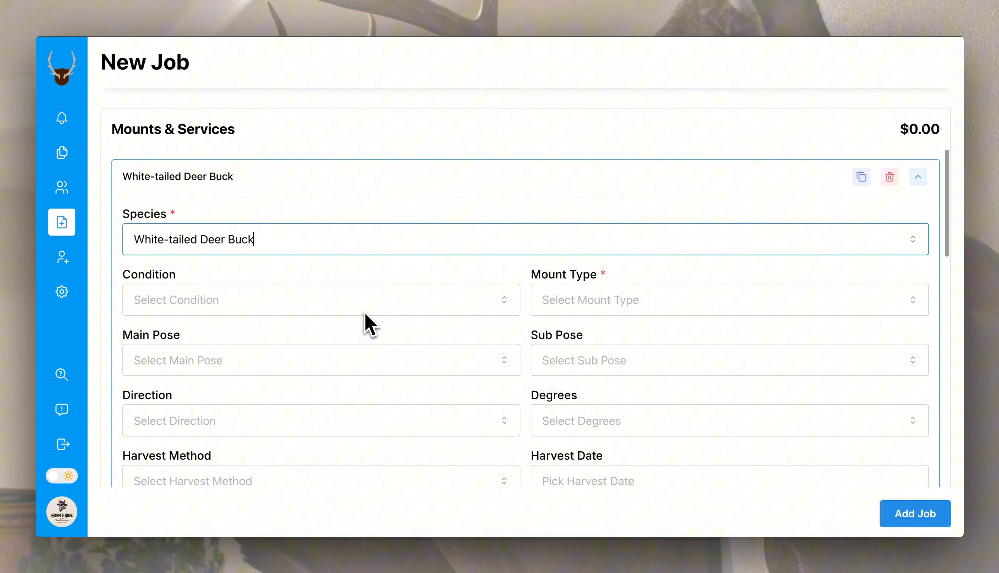
# Step: Set the mount's condition to Excellent and its mount type to Shoulder
pyautogui.click(365, 310)
pyautogui.press('Down')
pyautogui.press('Return')
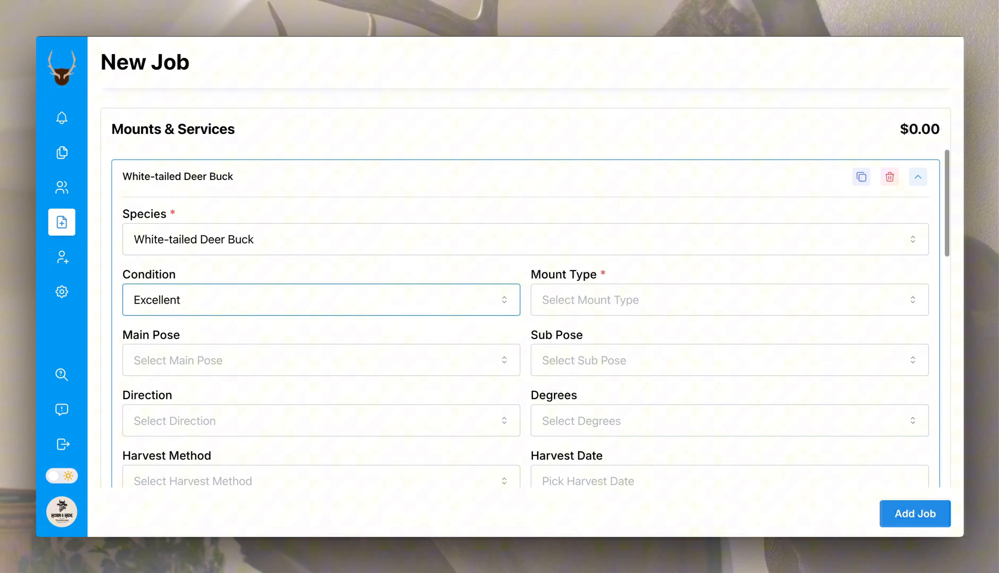
pyautogui.press('Tab')
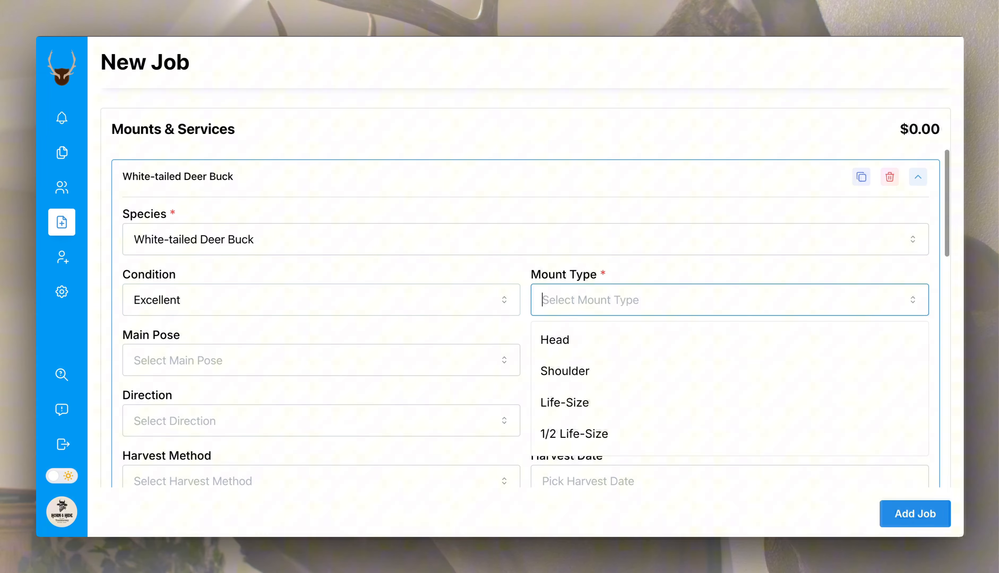
pyautogui.press('Down')
pyautogui.press('Down')
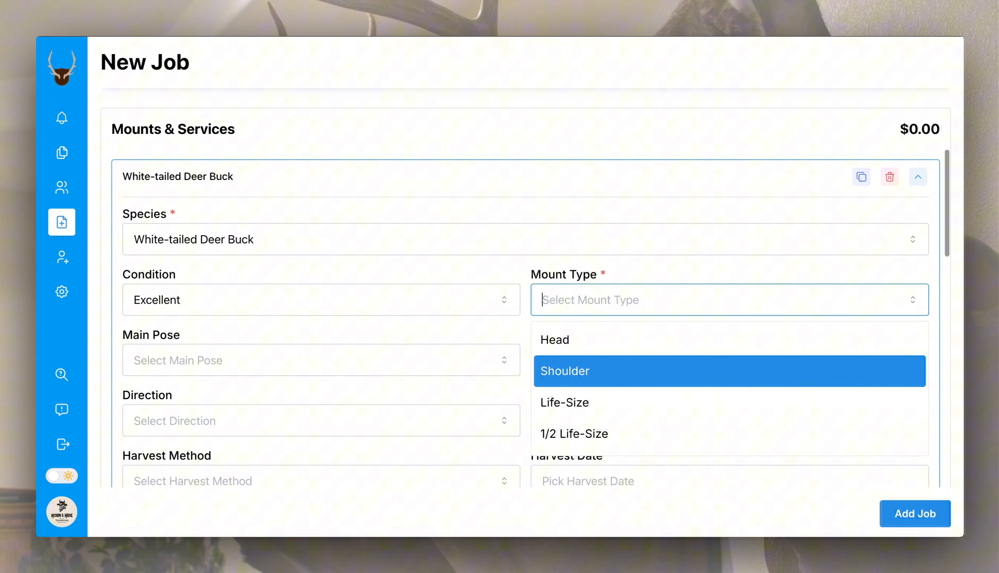
pyautogui.press('Return')
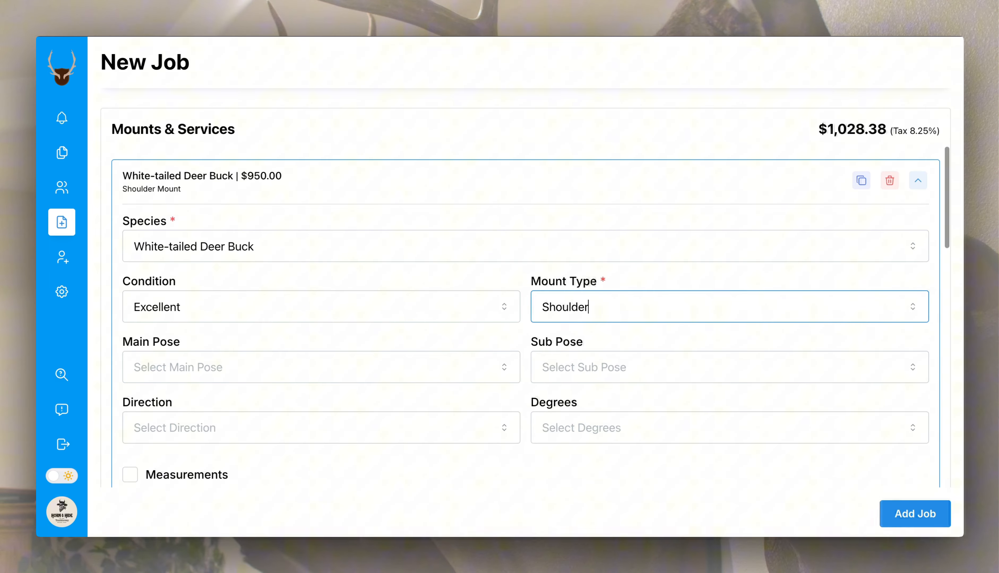
# Step: Set the mount's main pose to Semi Sneak and its sub pose to Ears Back Alert
pyautogui.press('Tab')
pyautogui.scroll(-5, 390, 424)
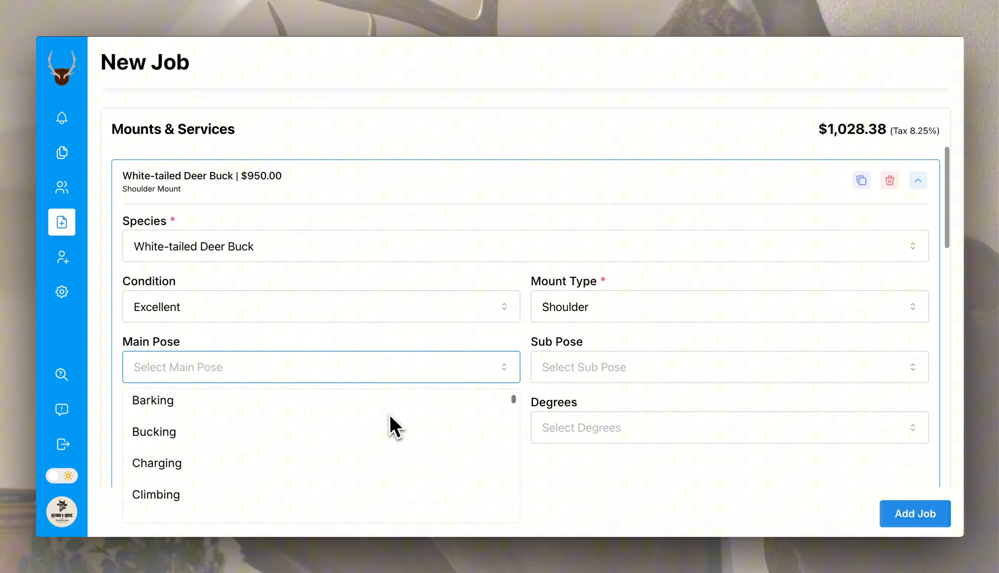
pyautogui.scroll(-12, 404, 450)
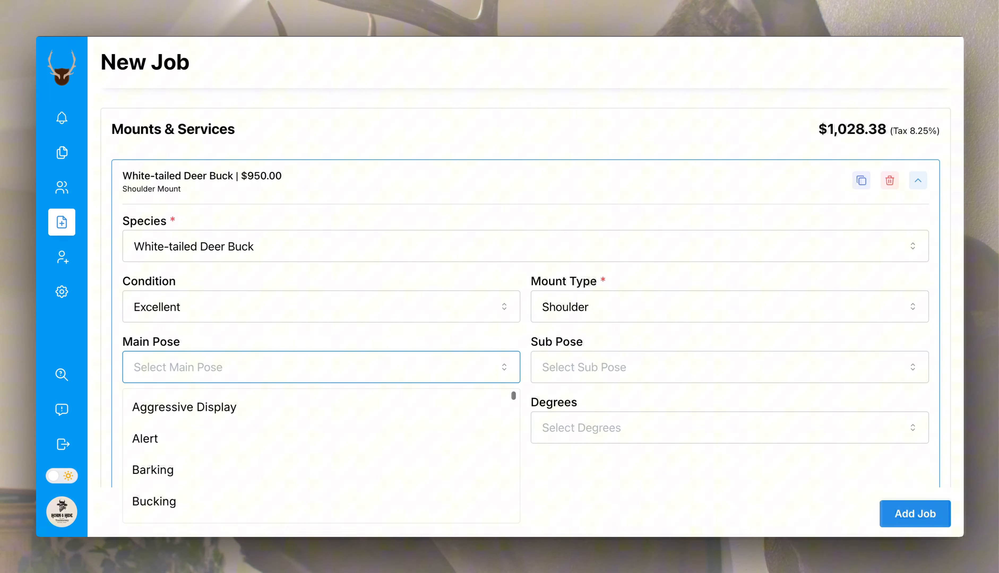
pyautogui.write('semi')
pyautogui.press('Up')
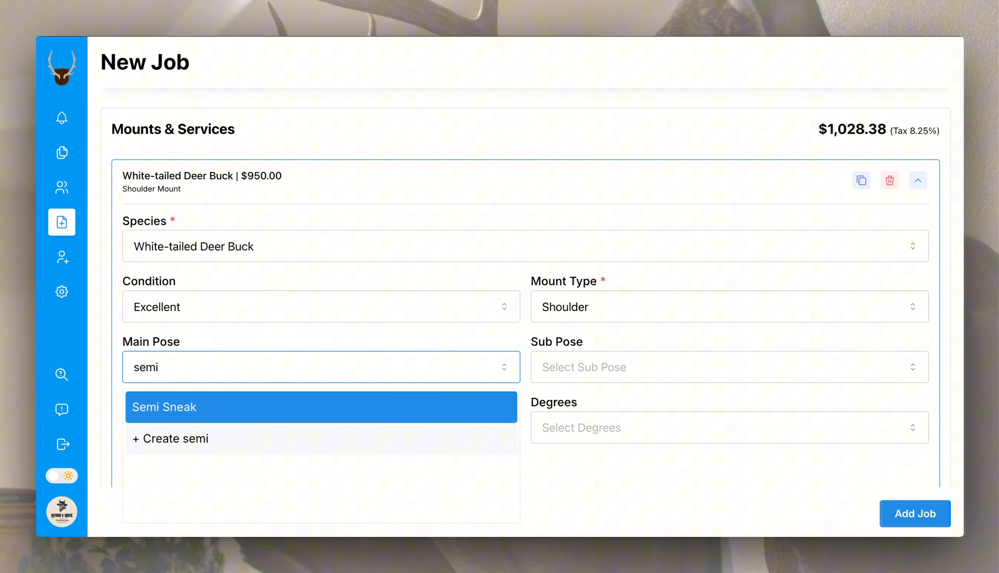
pyautogui.press('Return')
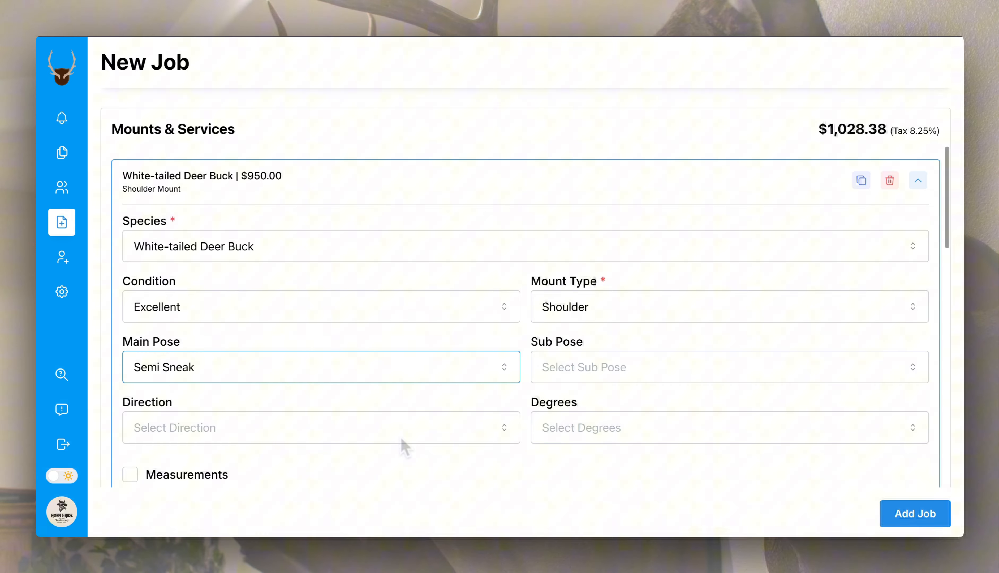
pyautogui.press('Tab')
pyautogui.press('Down')
pyautogui.press('Down')
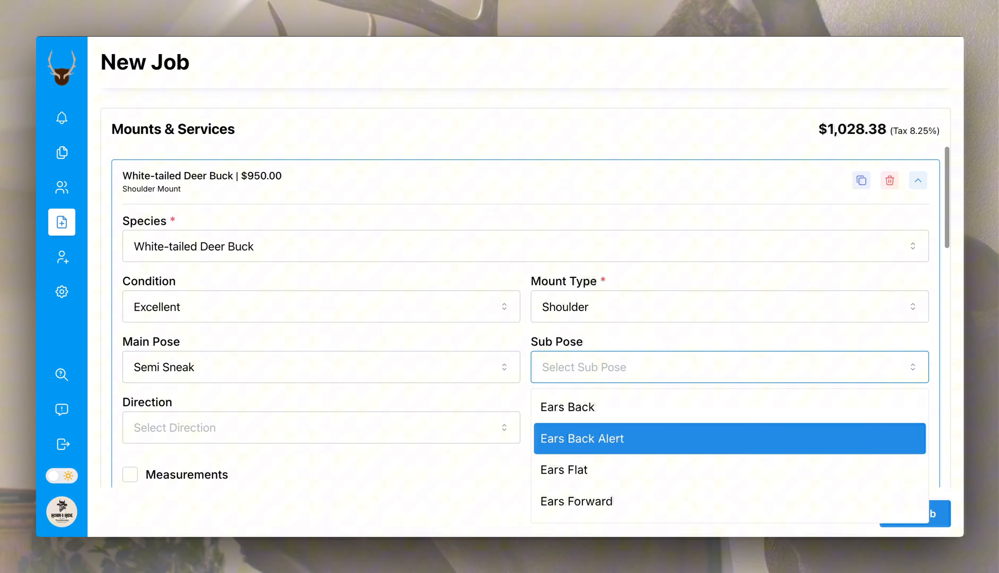
pyautogui.press('Return')
# Step: Set the mount's direction to Left and its degrees to 30
pyautogui.press('Tab')
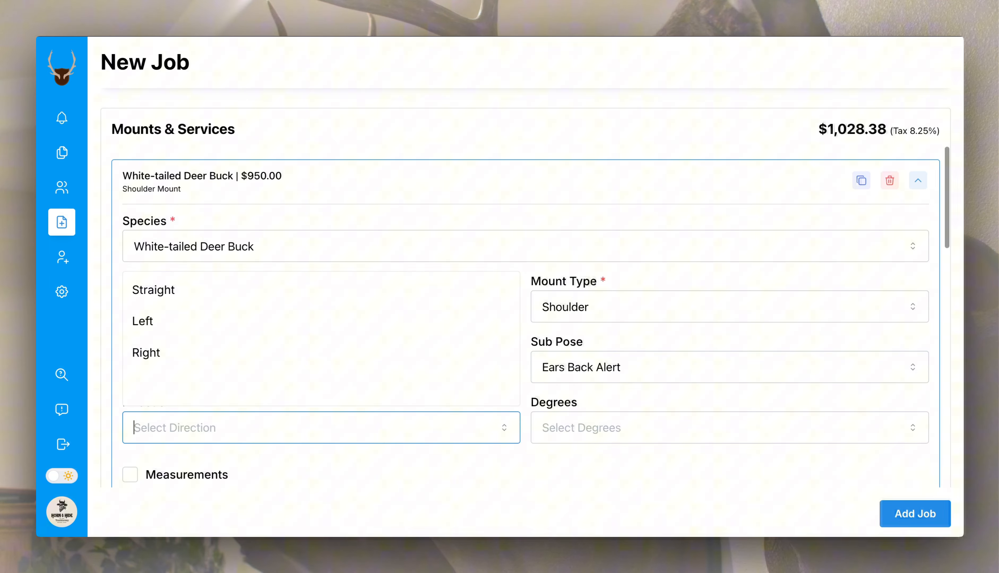
pyautogui.press('Down')
pyautogui.press('Down')
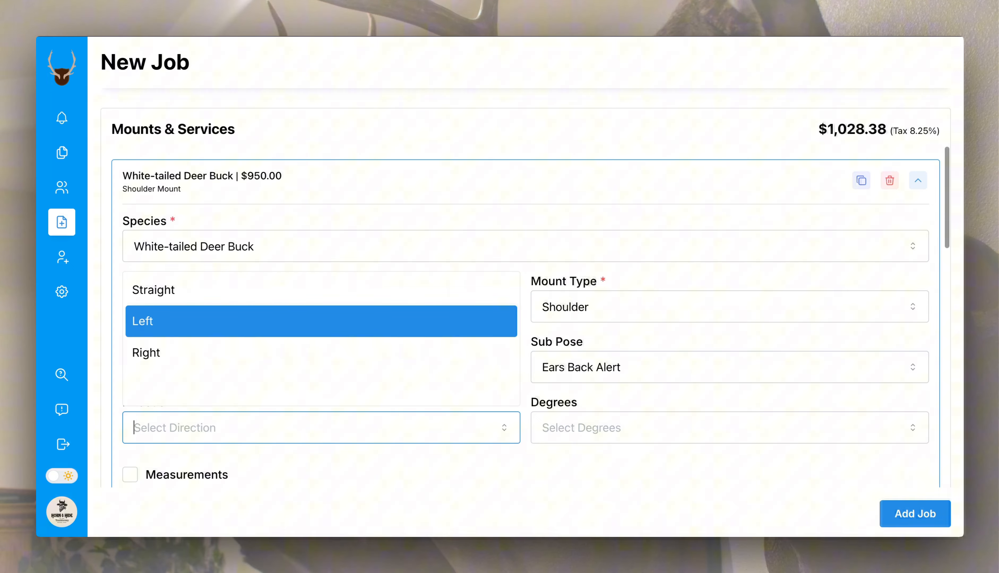
pyautogui.press('Return')
pyautogui.press('Tab')
pyautogui.press('Down')
pyautogui.press('Down')
pyautogui.press('Down')
pyautogui.press('Return')
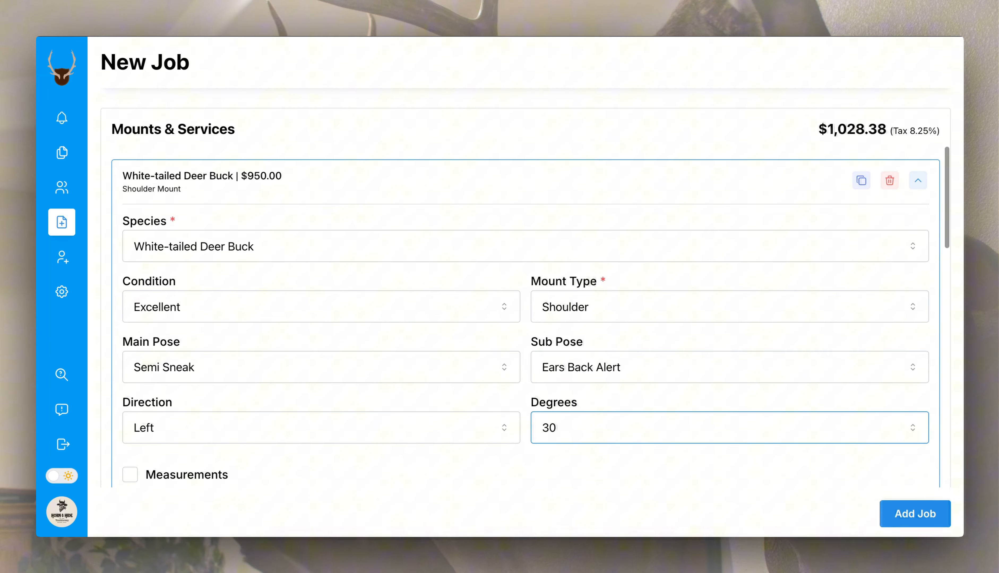
# Step: Enable measurements for the White-tailed Deer Buck mount
pyautogui.scroll(-5, 403, 448)
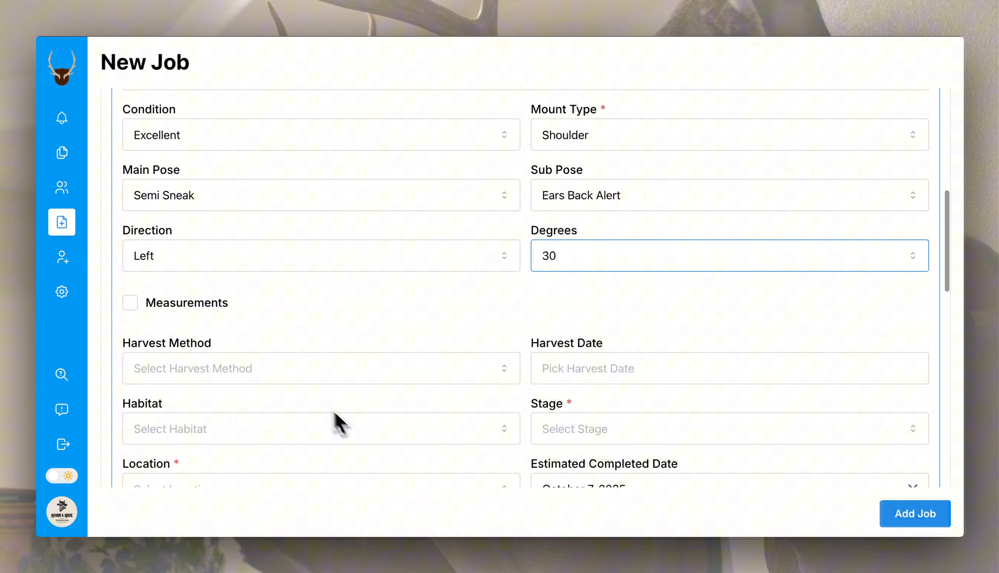
pyautogui.click(131, 306)
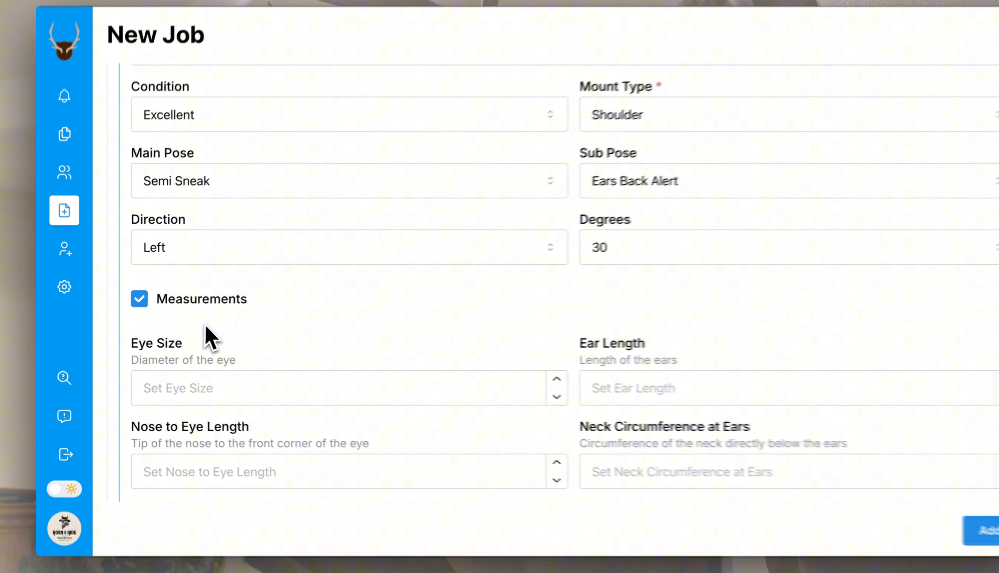
# Step: Enter an eye size of 1.1" and an ear length of 4" in the mount's measurements
pyautogui.scroll(-5, 250, 337)
pyautogui.scroll(-1, 291, 357)
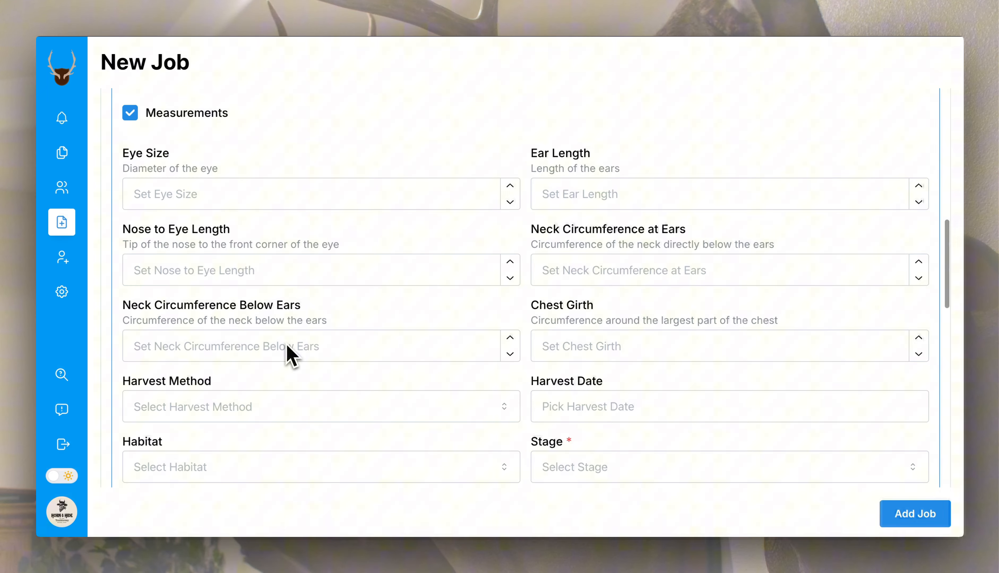
pyautogui.click(206, 197)
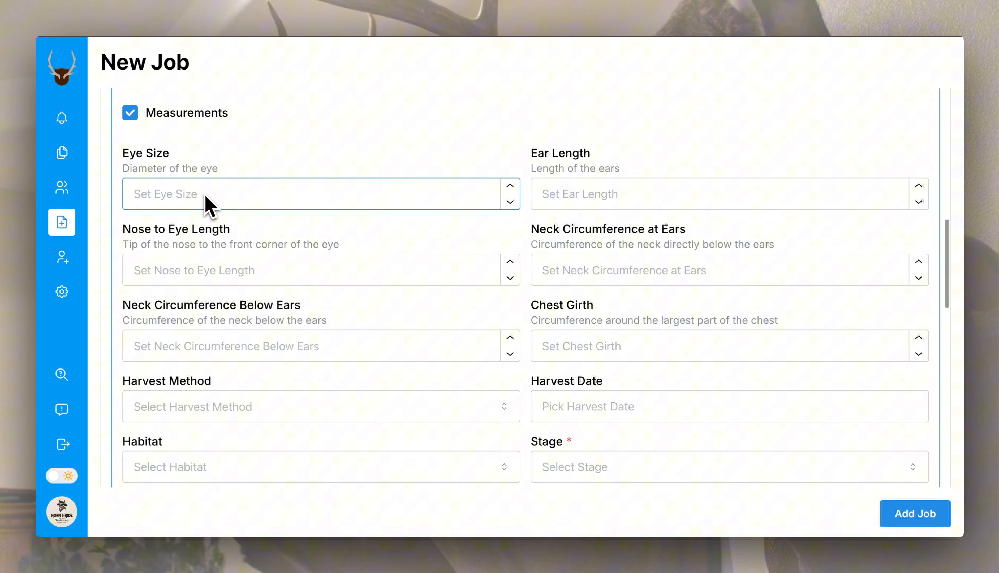
pyautogui.write('1.1')
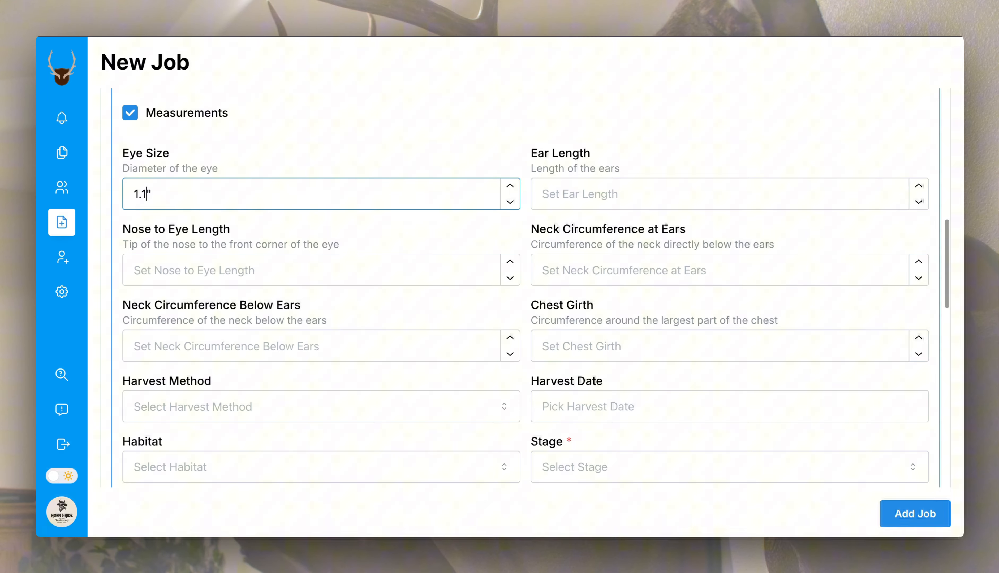
pyautogui.press('Tab')
pyautogui.write('4"')
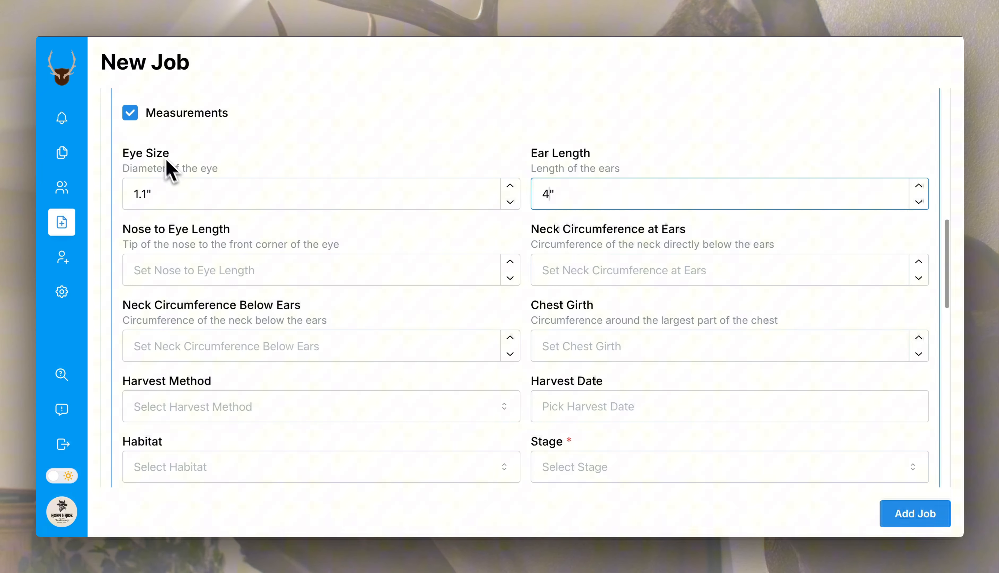
# Step: Disable measurements for the White-tailed Deer Buck mount and confirm removing the entered ones
pyautogui.click(131, 117)
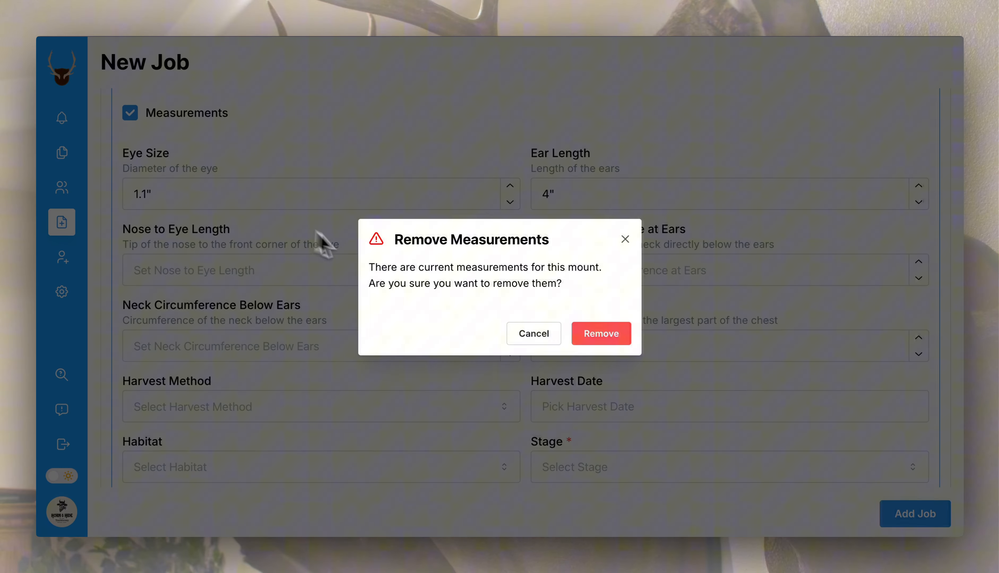
pyautogui.click(590, 334)
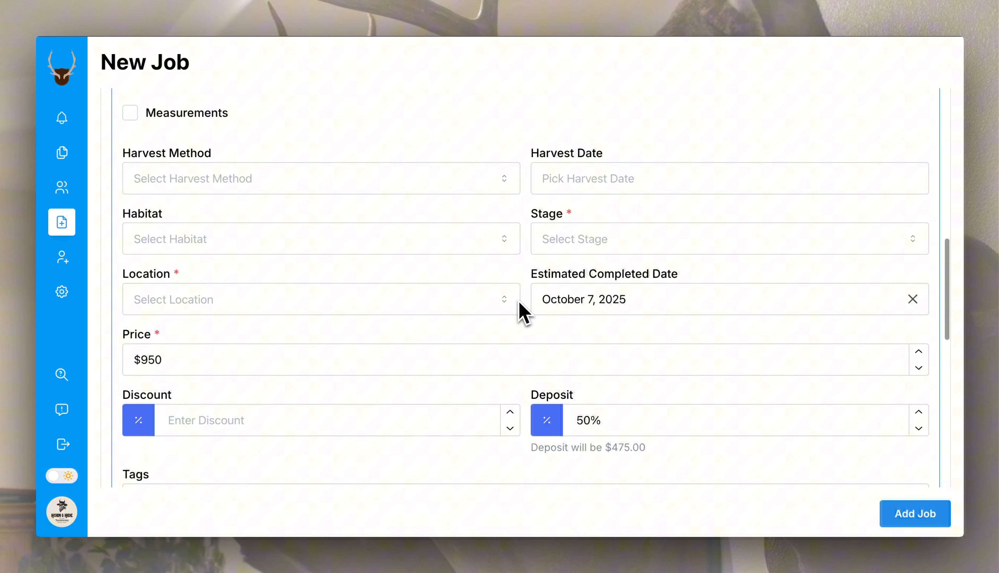
# Step: Set the mount's harvest method to Hunted and its harvest date to January 6, 2025
pyautogui.click(345, 189)
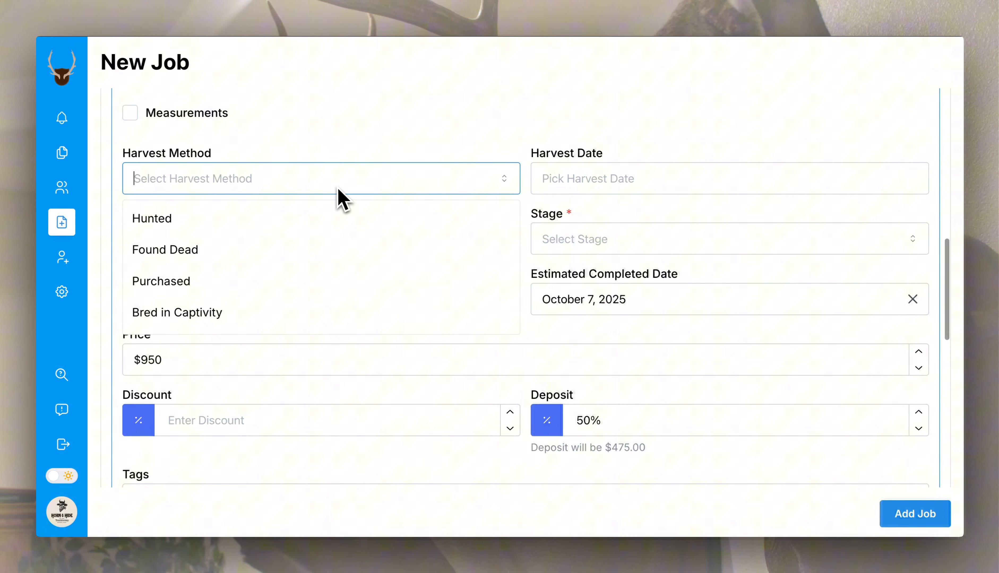
pyautogui.click(342, 219)
pyautogui.click(570, 190)
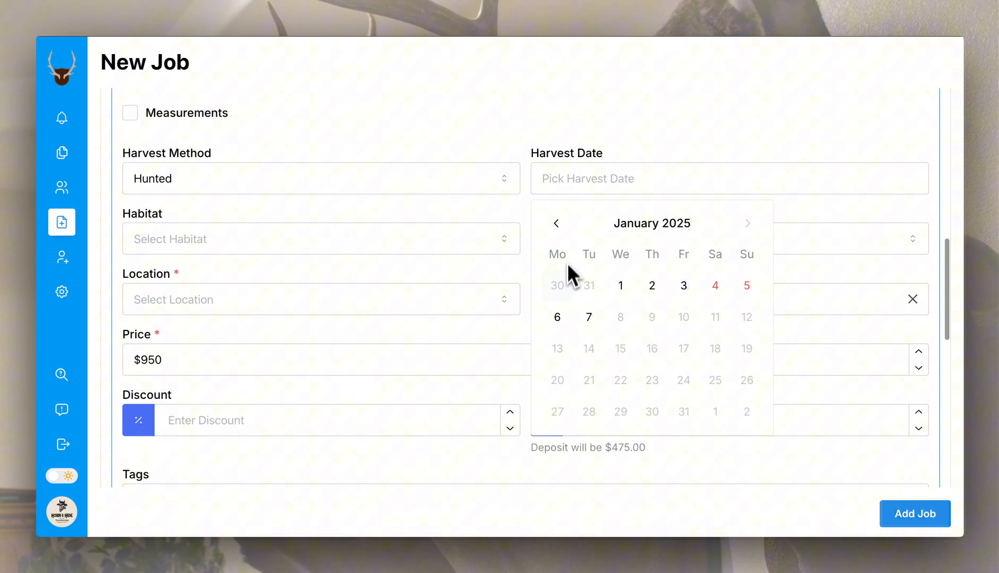
pyautogui.click(558, 317)
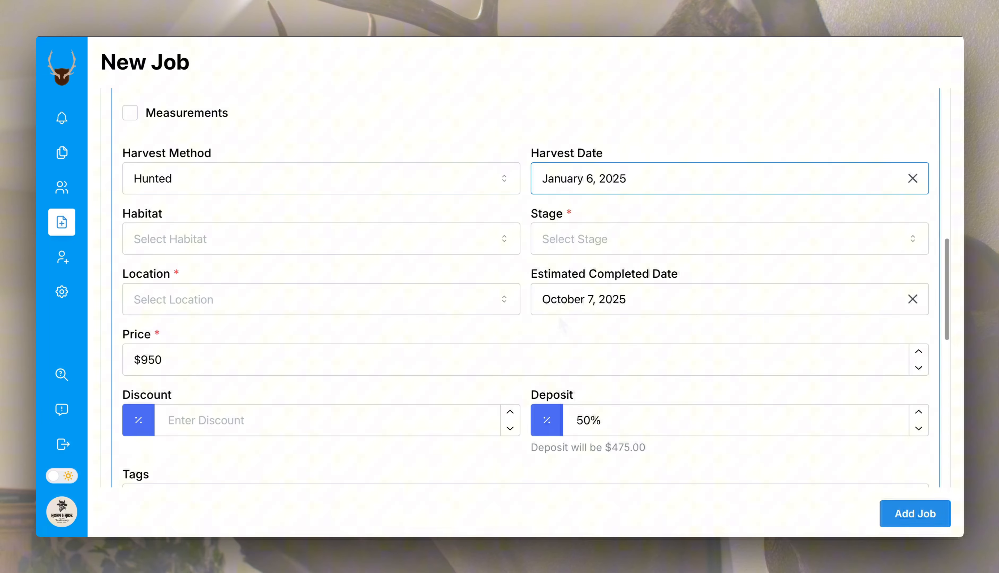
pyautogui.press('Tab')
pyautogui.press('Tab')
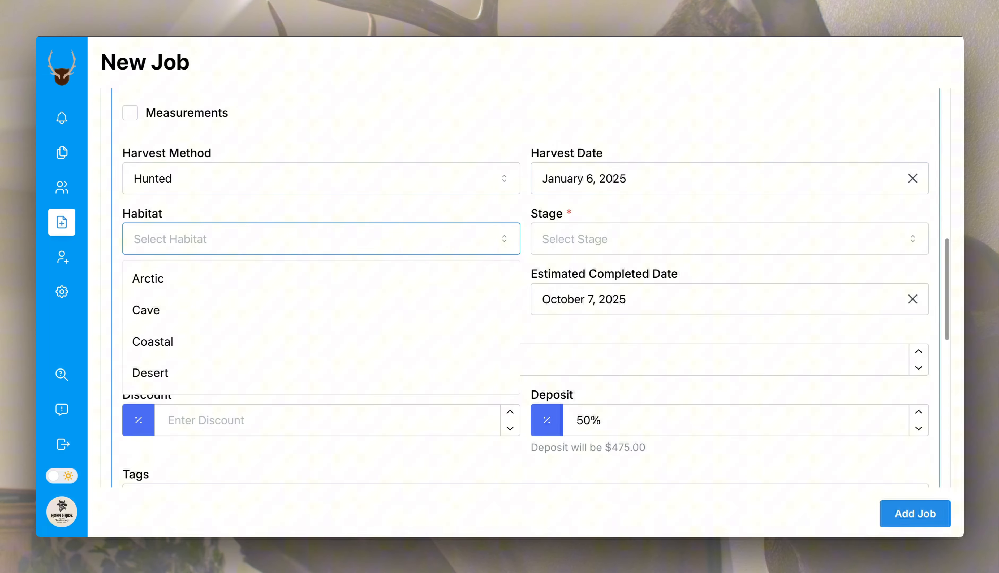
pyautogui.press('Down')
pyautogui.press('Down')
pyautogui.press('Up')
pyautogui.press('Up')
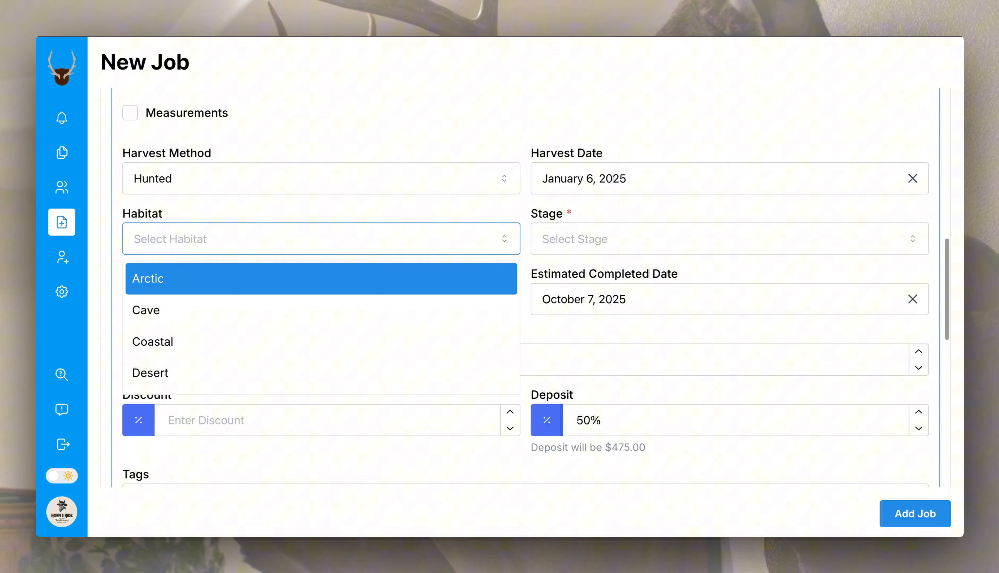
# Step: Set the mount's stage to Acquisition and its location to Cooler
pyautogui.press('Tab')
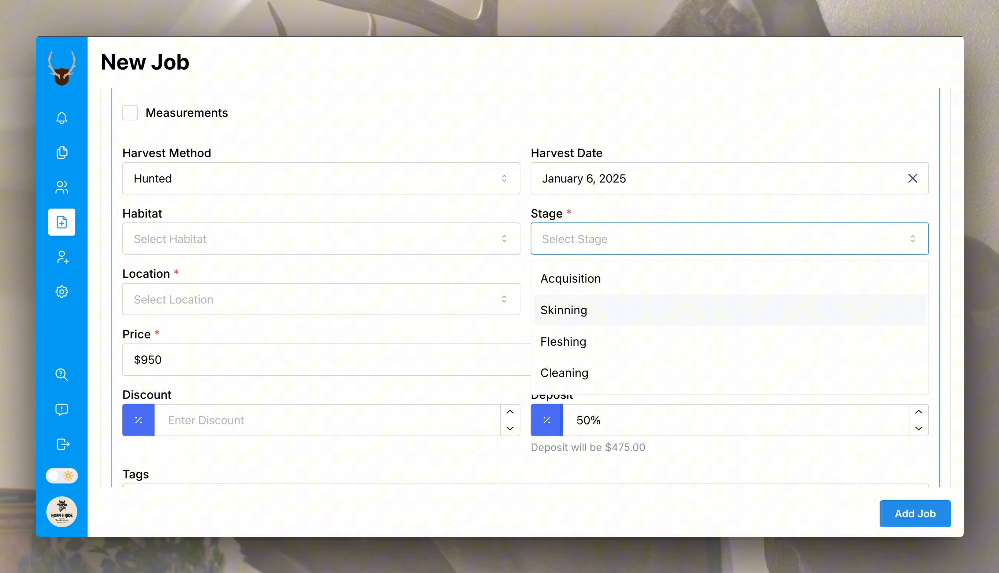
pyautogui.press('Down')
pyautogui.press('Return')
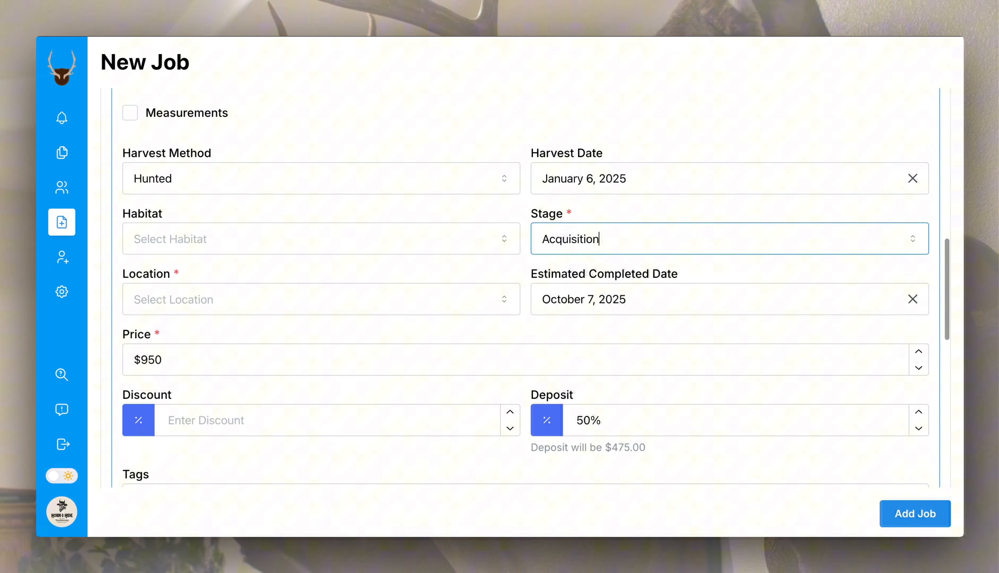
pyautogui.press('Tab')
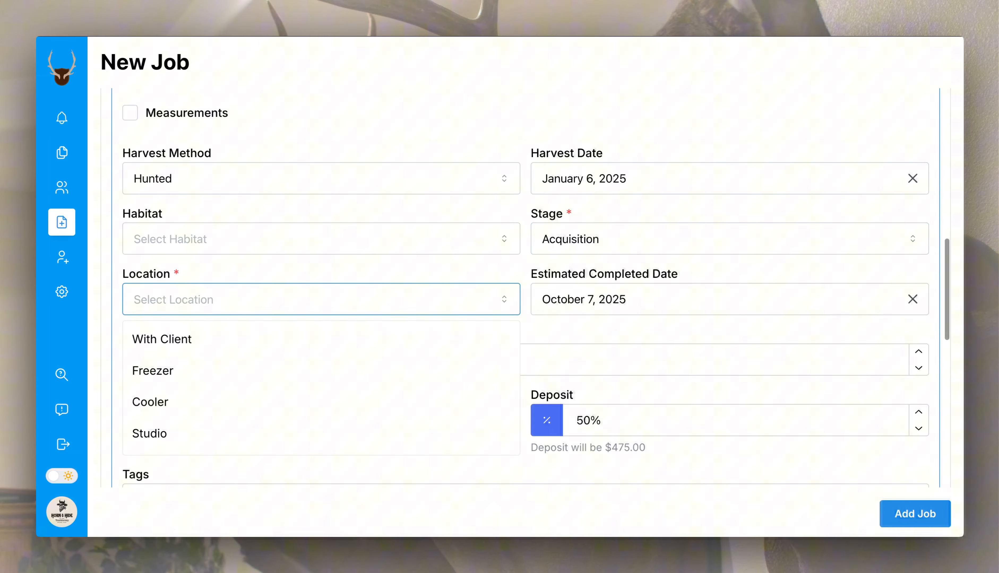
pyautogui.press('Down')
pyautogui.press('Down')
pyautogui.press('Down')
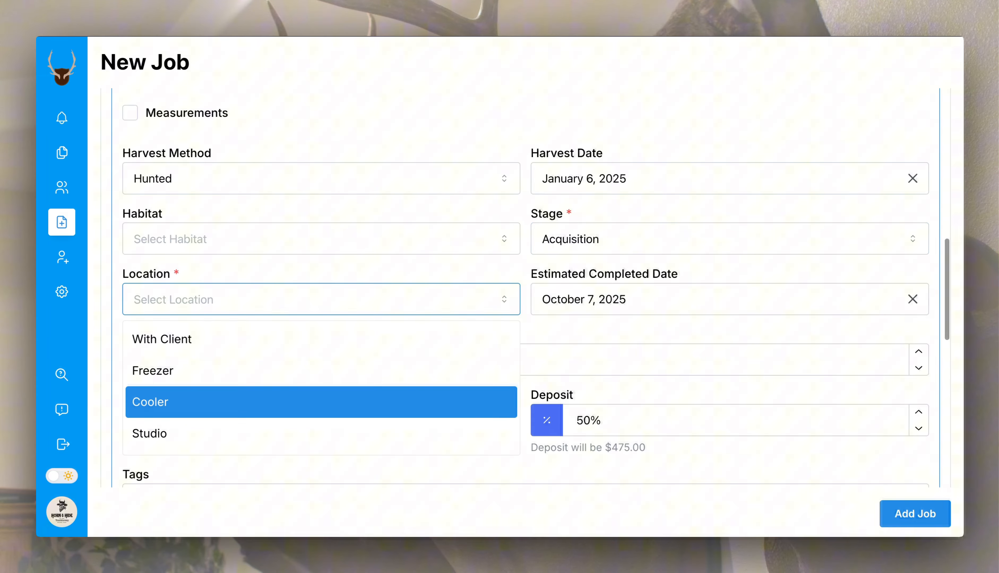
pyautogui.press('Return')
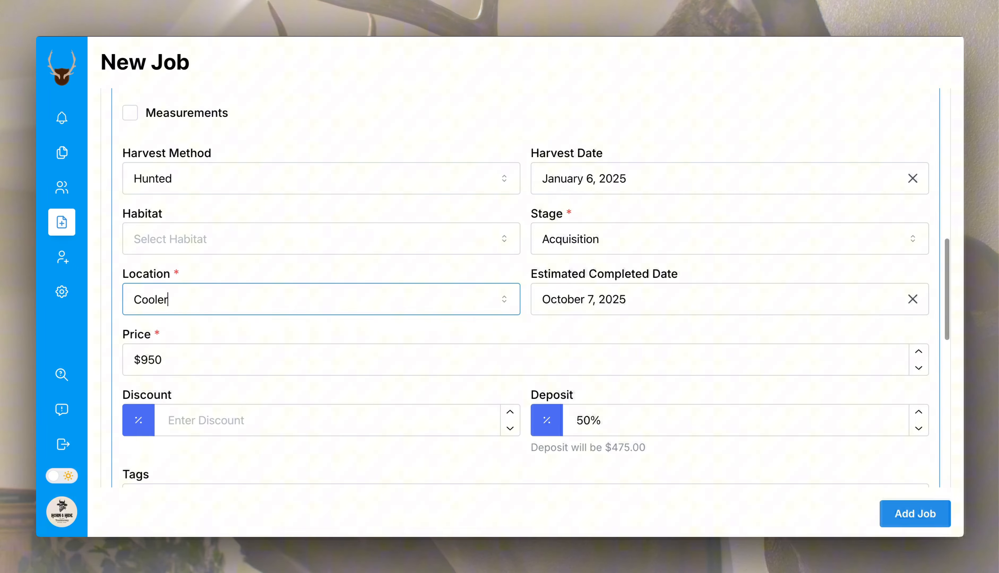
# Step: Give the White-tailed Deer Buck mount a 10% discount
pyautogui.scroll(-3, 526, 288)
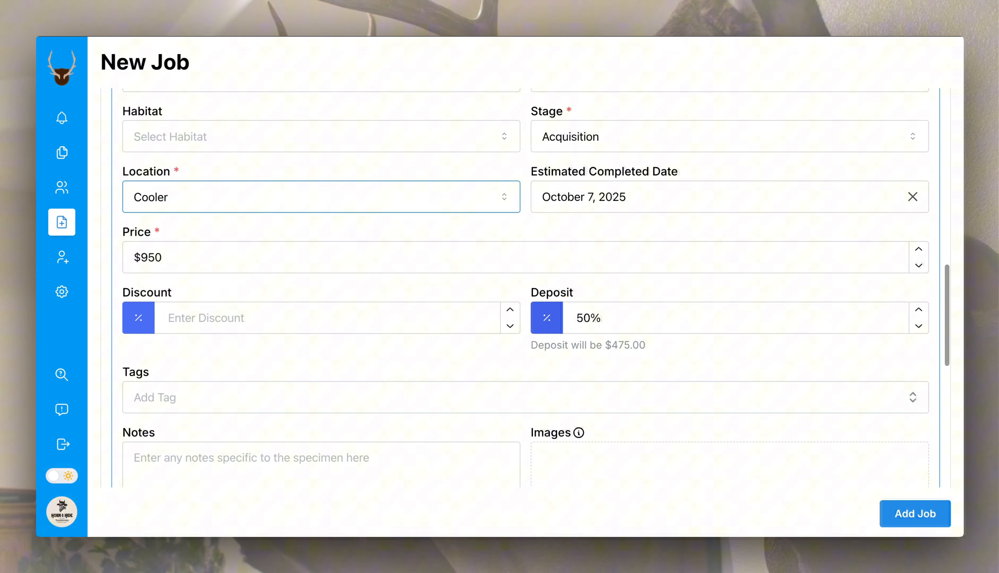
pyautogui.click(333, 336)
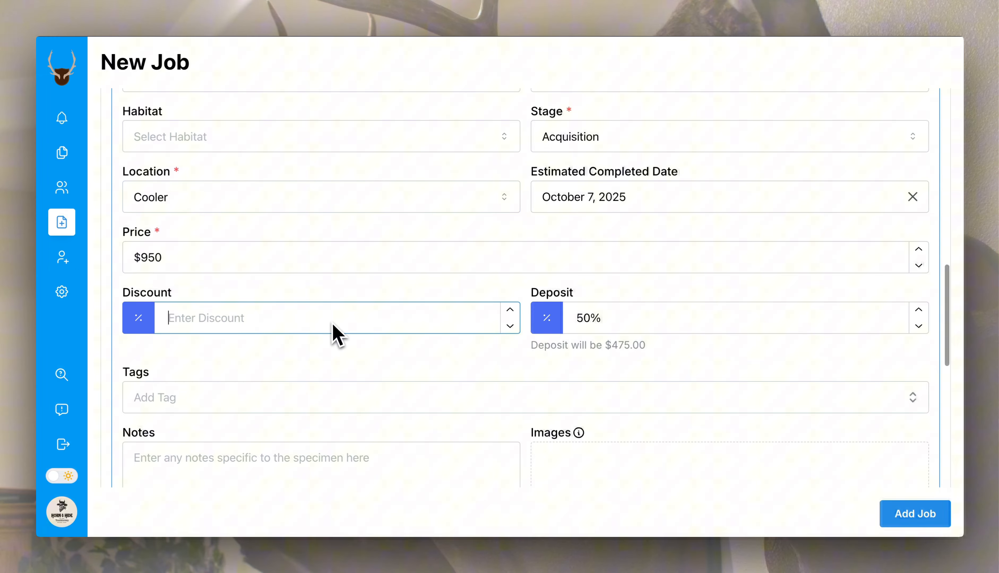
pyautogui.write('10')
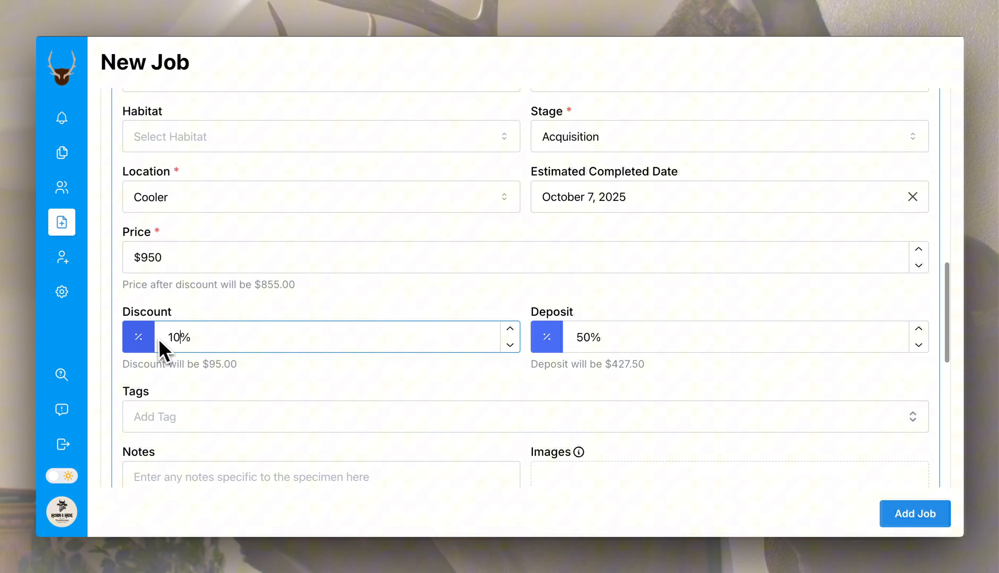
pyautogui.click(149, 342)
pyautogui.click(138, 337)
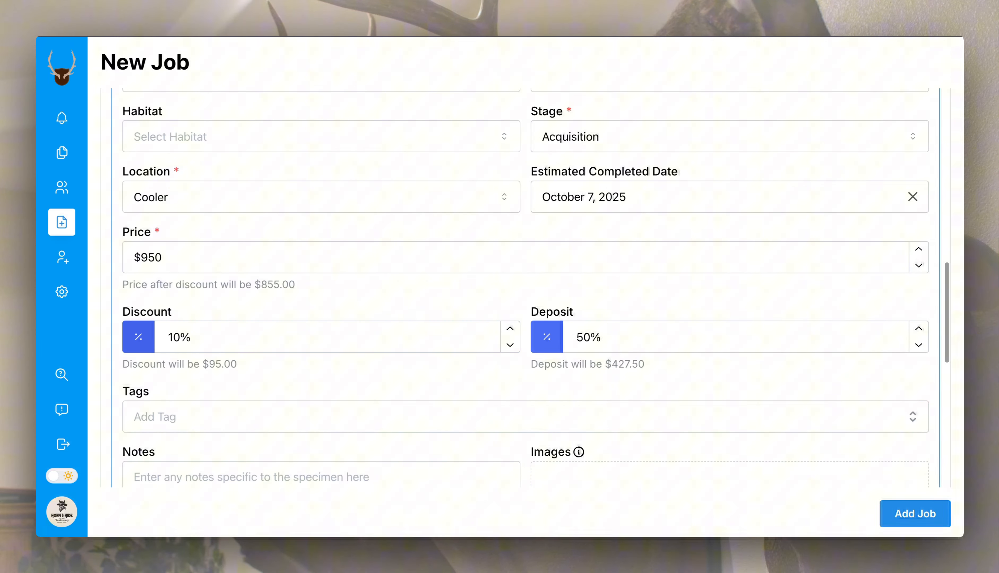
# Step: Add the specimen note "Use the semi-sneak form from McKenzie with open mouth in storage container 1" and attach the buck photo to the mount
pyautogui.scroll(-2, 149, 342)
pyautogui.scroll(-2, 264, 343)
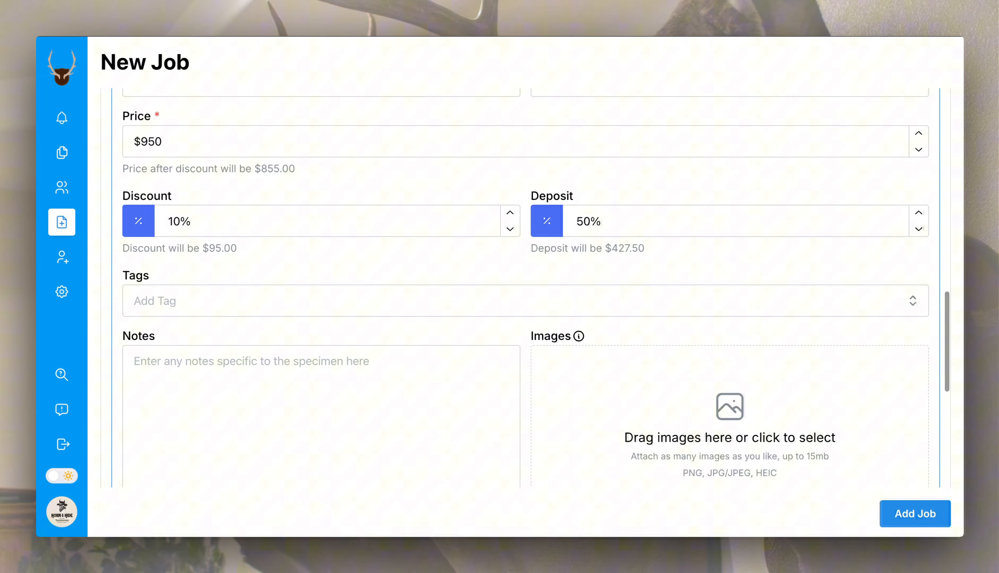
pyautogui.scroll(-2, 265, 345)
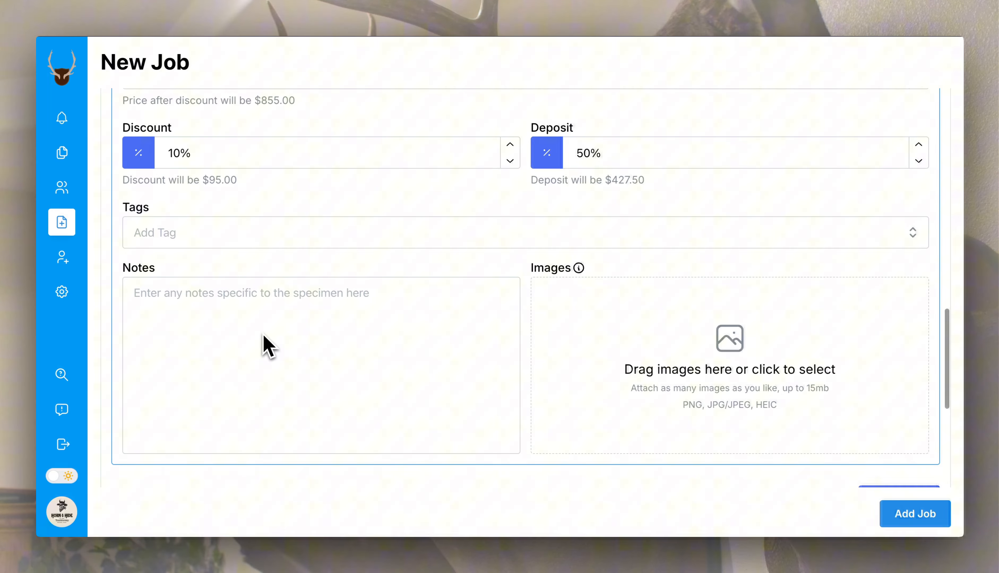
pyautogui.click(263, 335)
pyautogui.write('Use the semi-sneak')
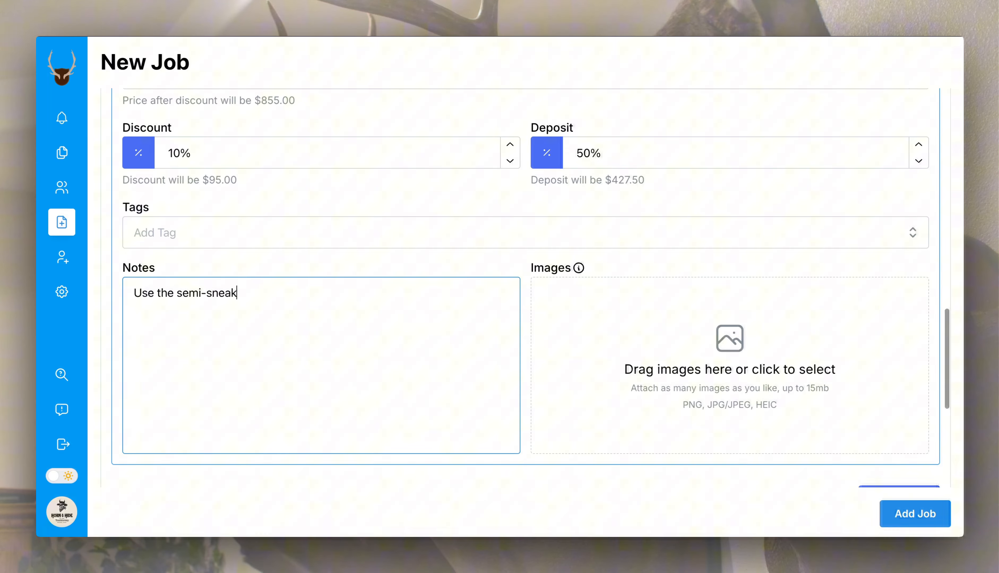
pyautogui.write(' form from McKenzie with open mouth in storage container 1')
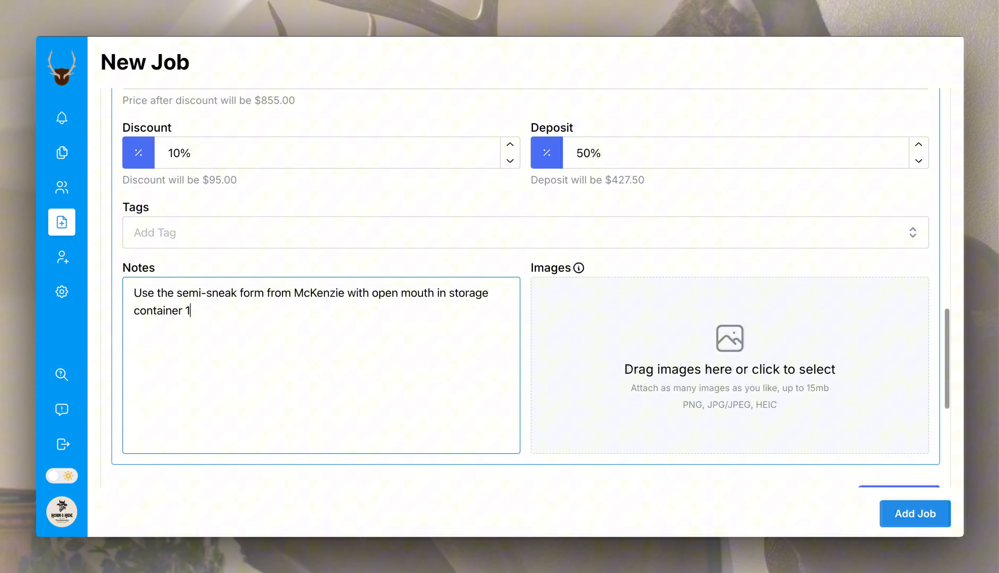
pyautogui.moveTo(998, 397); pyautogui.dragTo(593, 353)
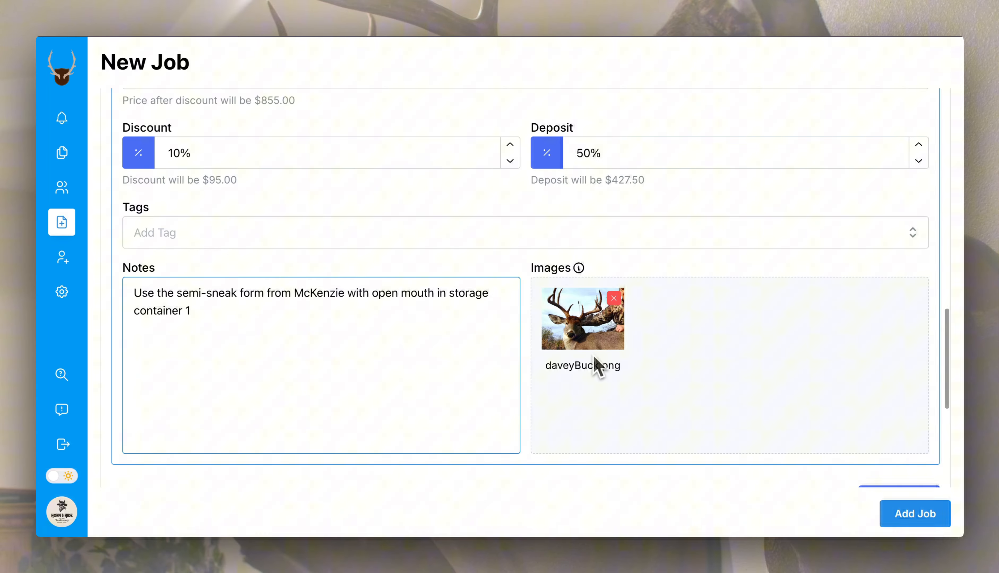
# Step: Collapse the White-tailed Deer Buck mount's details and duplicate the mount
pyautogui.scroll(12, 731, 350)
pyautogui.scroll(8, 819, 274)
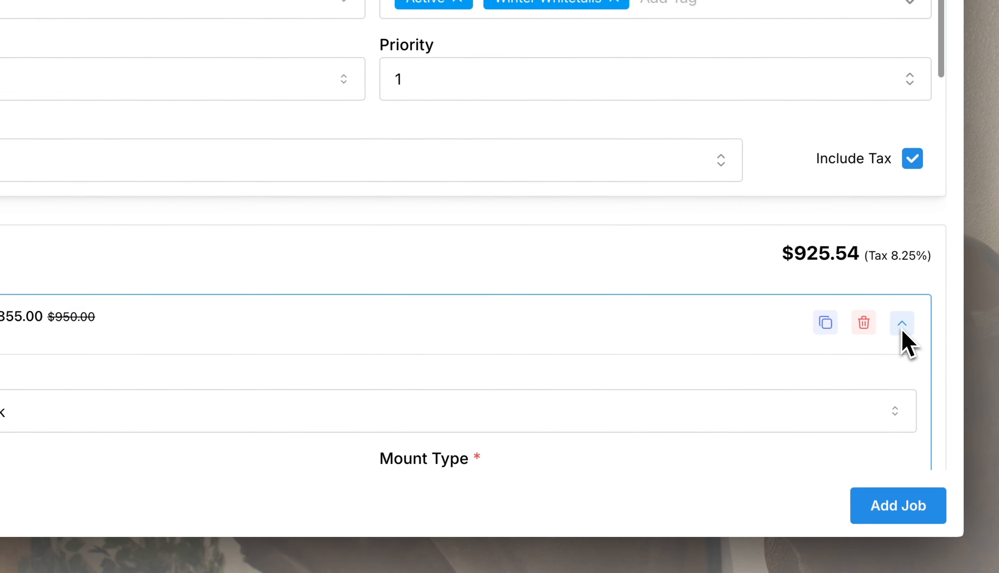
pyautogui.click(902, 331)
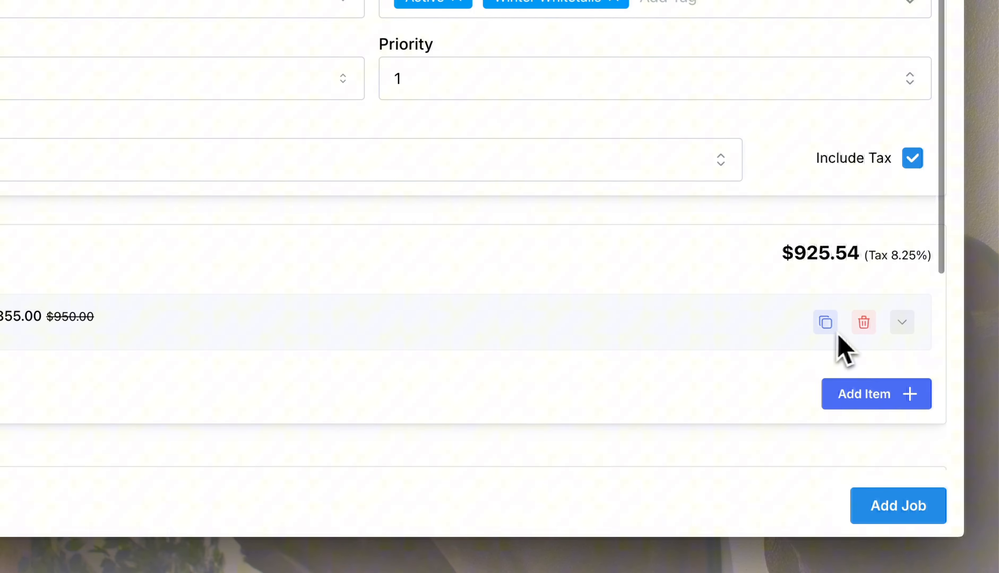
pyautogui.click(828, 333)
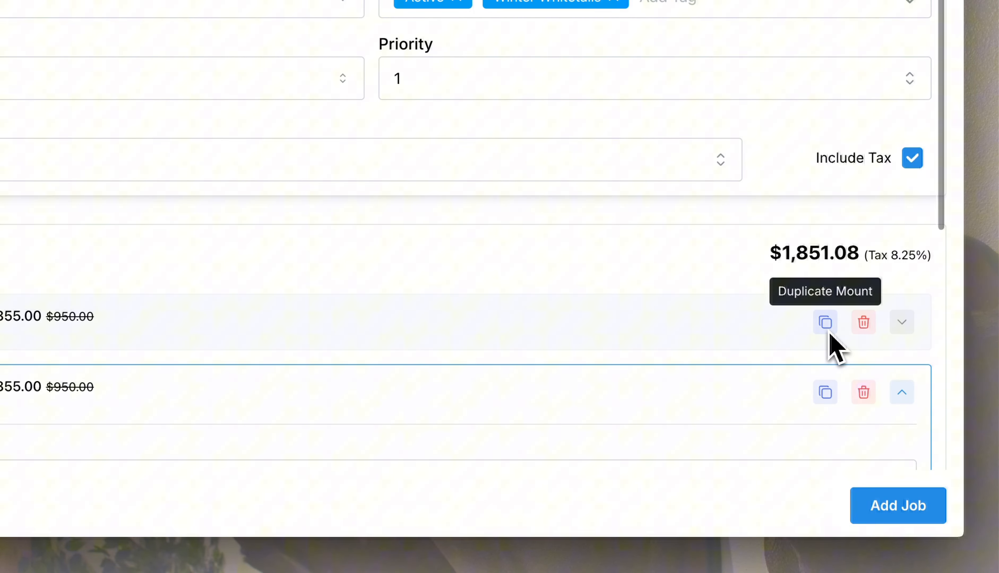
pyautogui.scroll(-5, 726, 400)
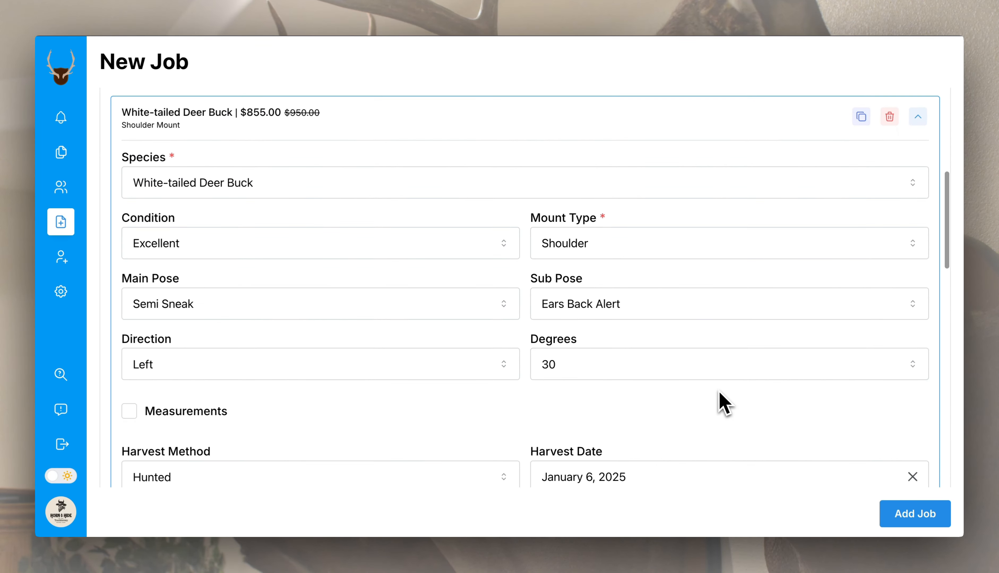
pyautogui.scroll(-1, 719, 392)
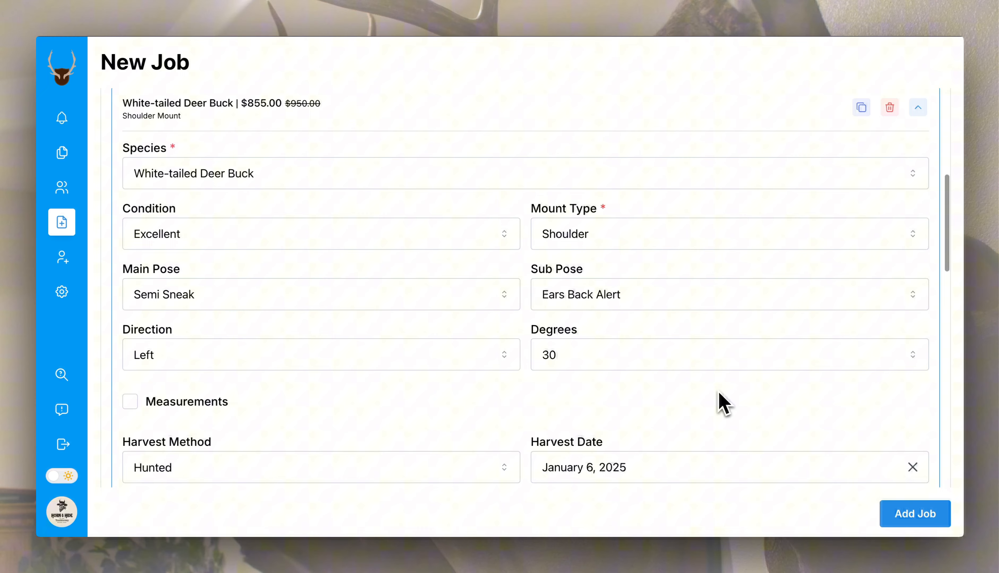
pyautogui.click(591, 247)
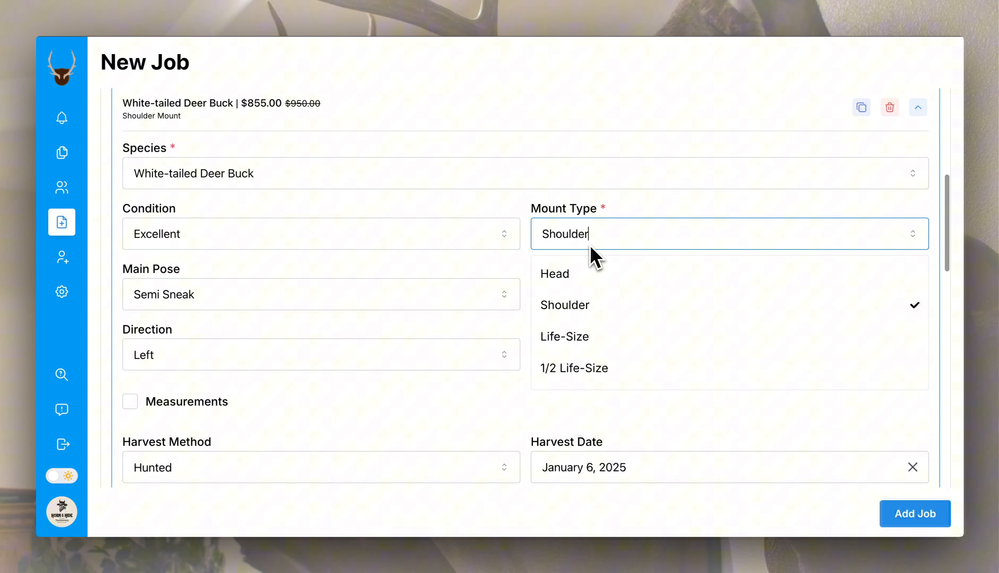
pyautogui.click(398, 305)
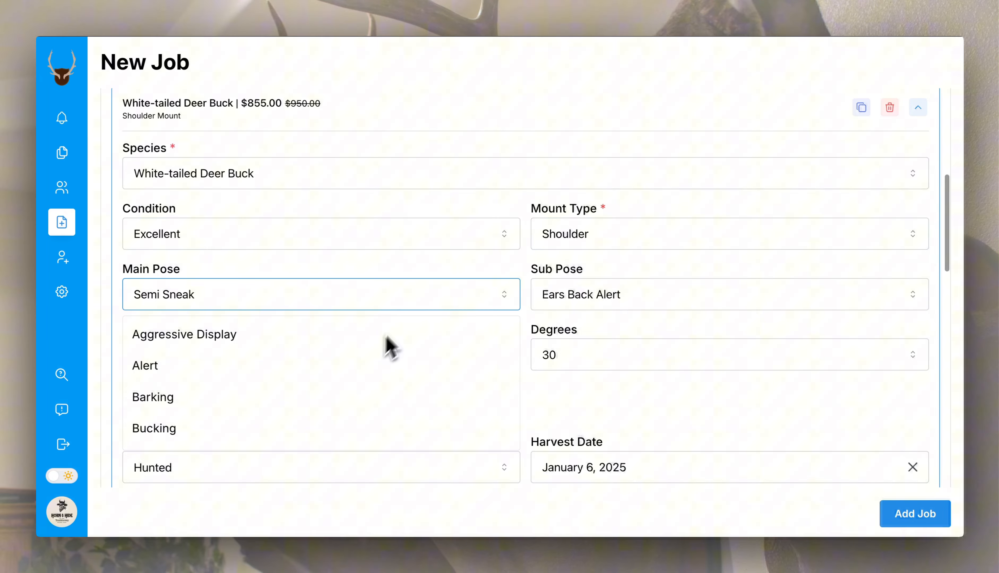
pyautogui.click(438, 279)
# Step: Delete the duplicated White-tailed Deer Buck mount from the job and confirm the deletion
pyautogui.scroll(1, 464, 279)
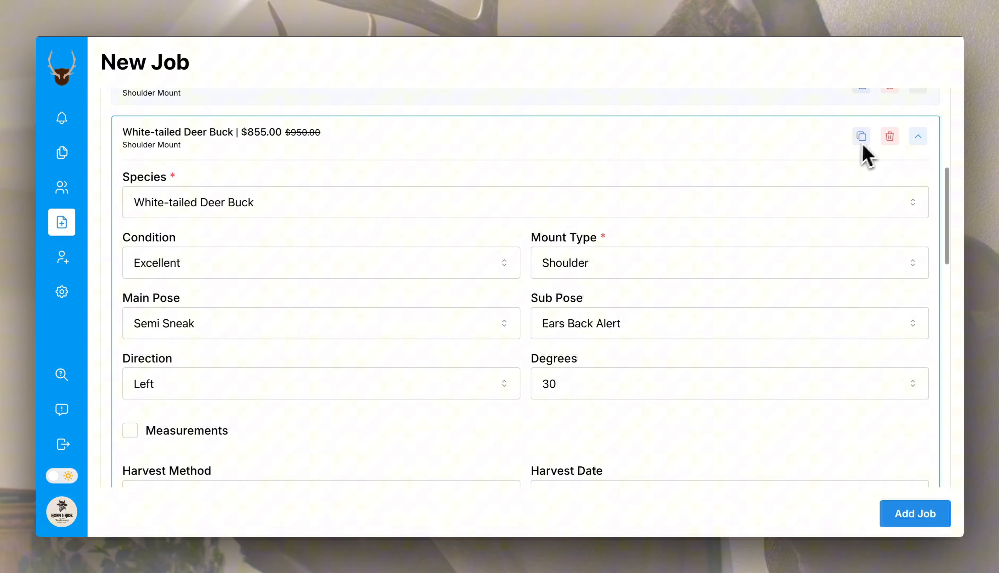
pyautogui.click(888, 139)
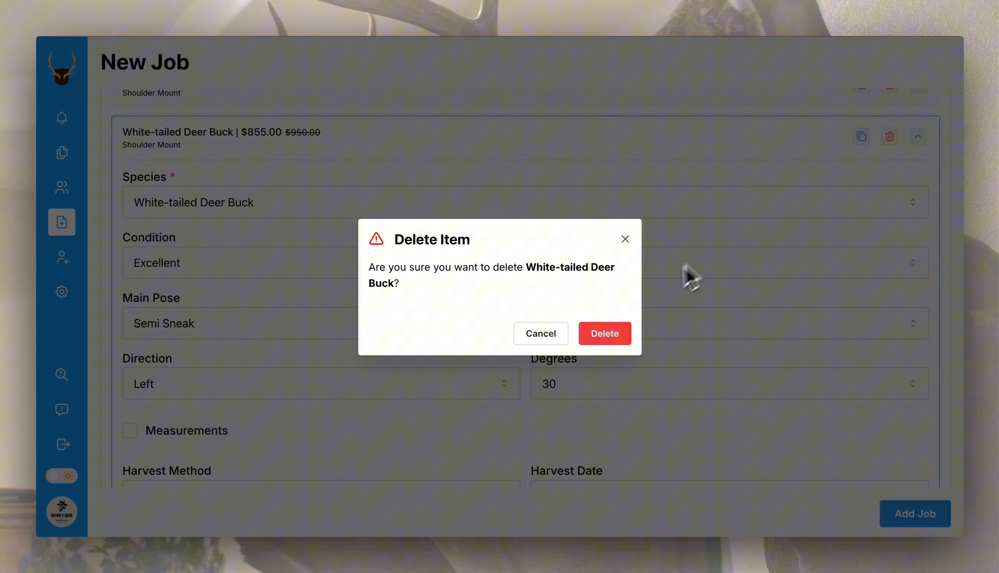
pyautogui.click(603, 346)
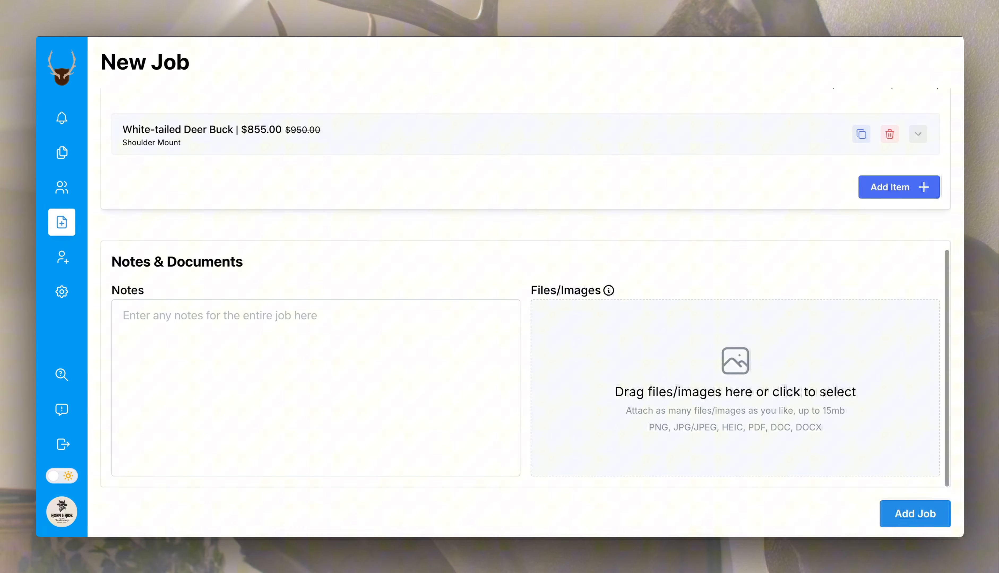
# Step: Add an Open Mouth service to the job's mounts and services and collapse its details
pyautogui.scroll(3, 598, 346)
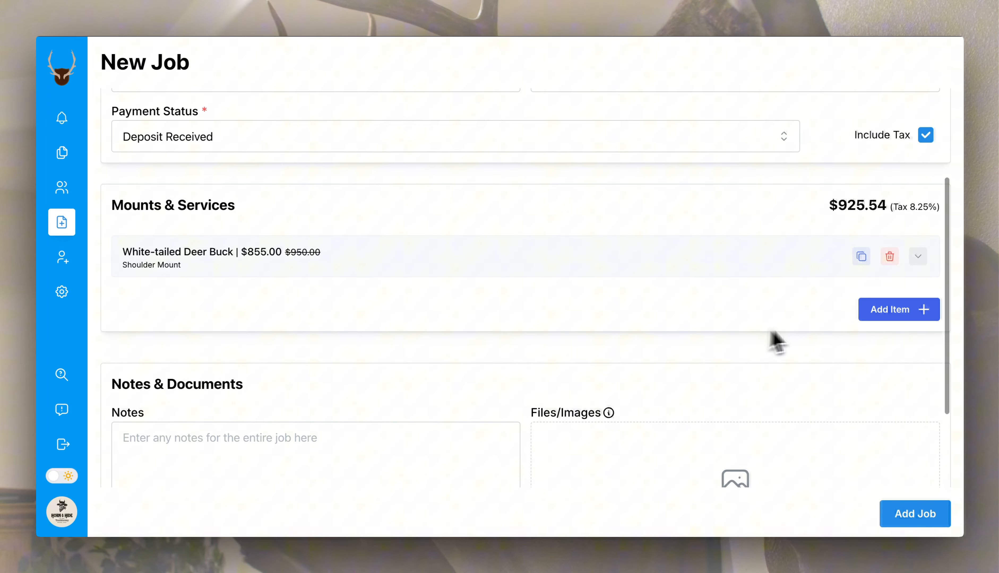
pyautogui.click(867, 318)
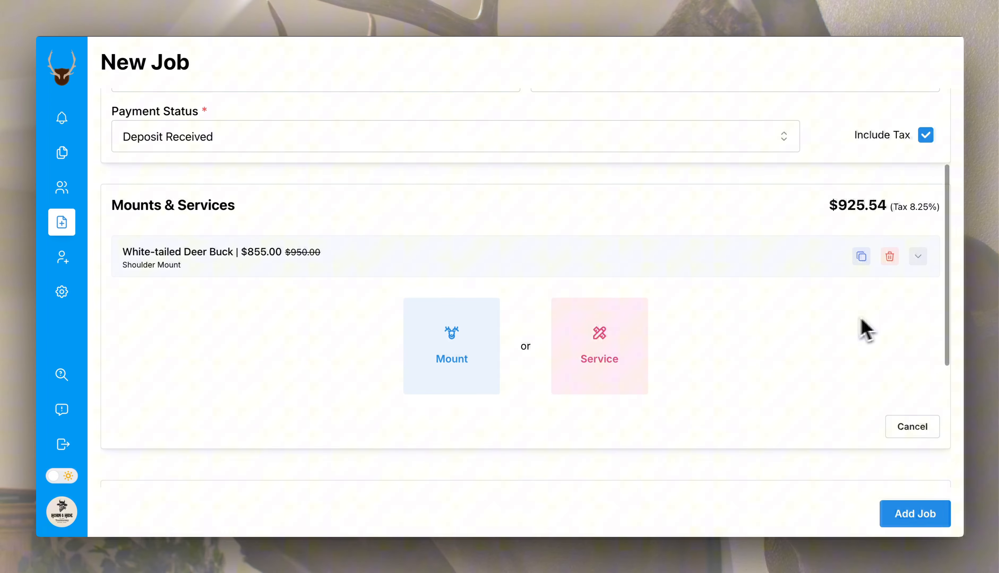
pyautogui.click(634, 342)
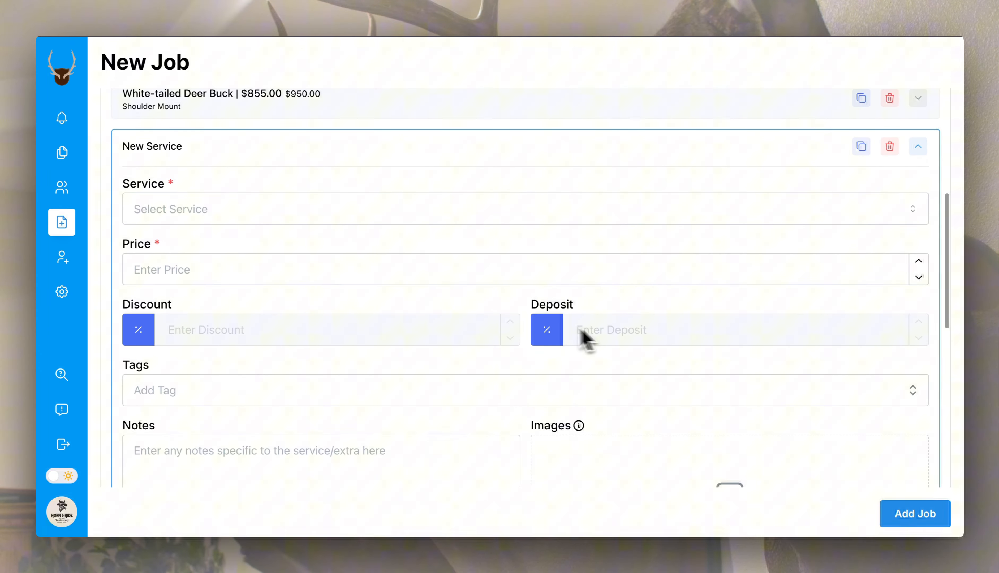
pyautogui.click(264, 220)
pyautogui.write('op')
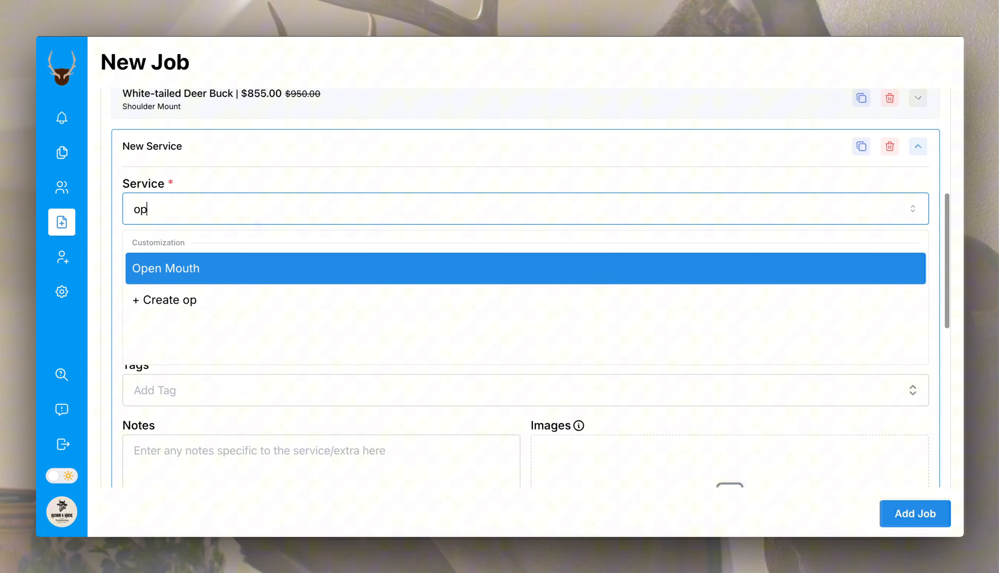
pyautogui.press('Return')
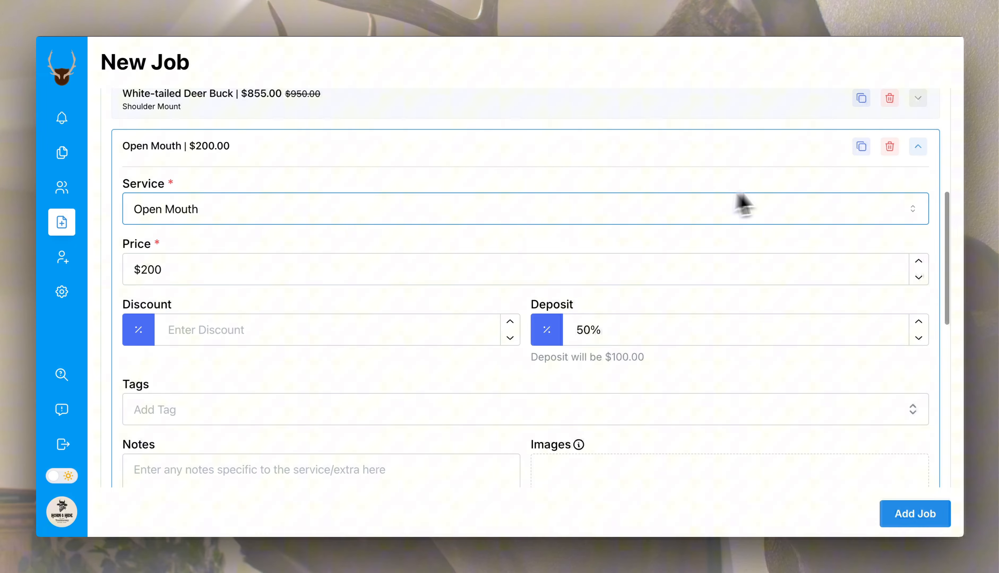
pyautogui.click(918, 147)
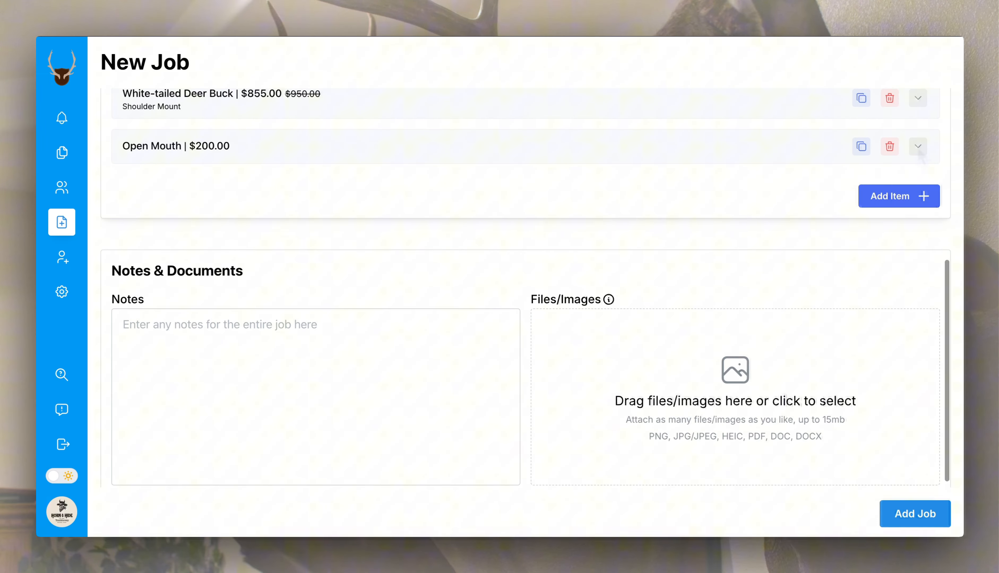
pyautogui.scroll(2, 916, 149)
pyautogui.scroll(2, 919, 151)
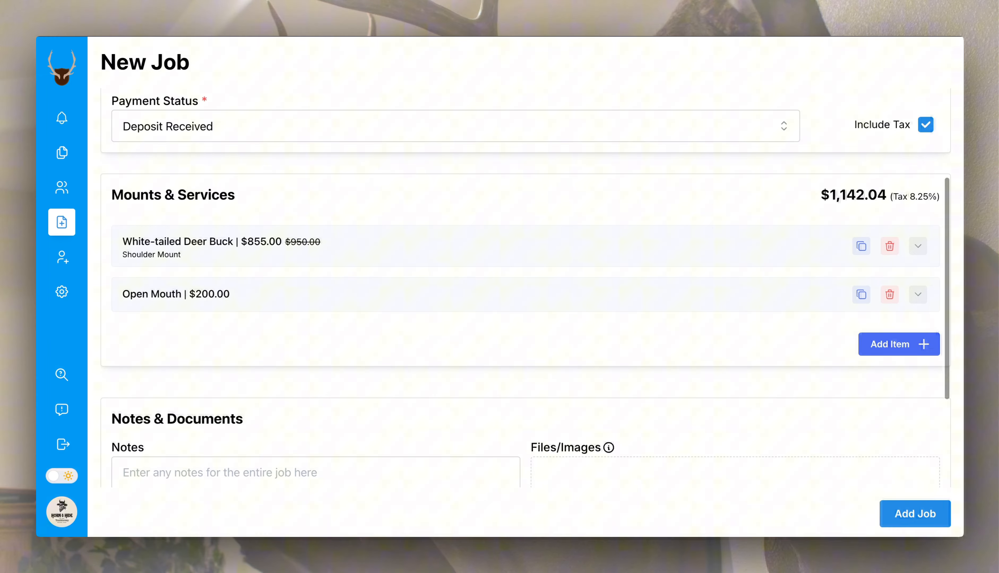
# Step: Add a job note to talk to the named contact about open mouth on the semi sneak McKenzie forms, and attach the huntingTag08 and POS_8ptBuck files
pyautogui.scroll(-4, 525, 286)
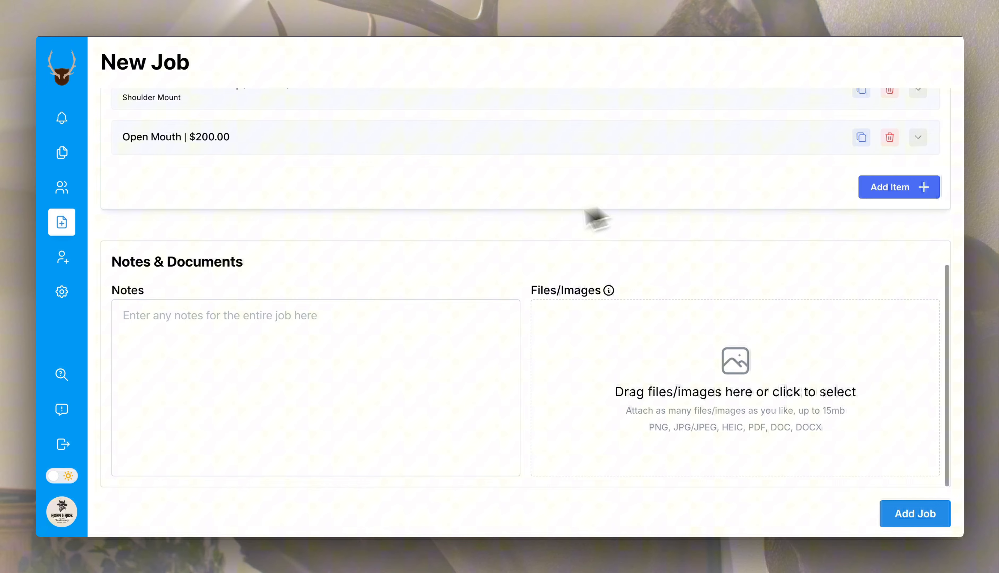
pyautogui.click(197, 331)
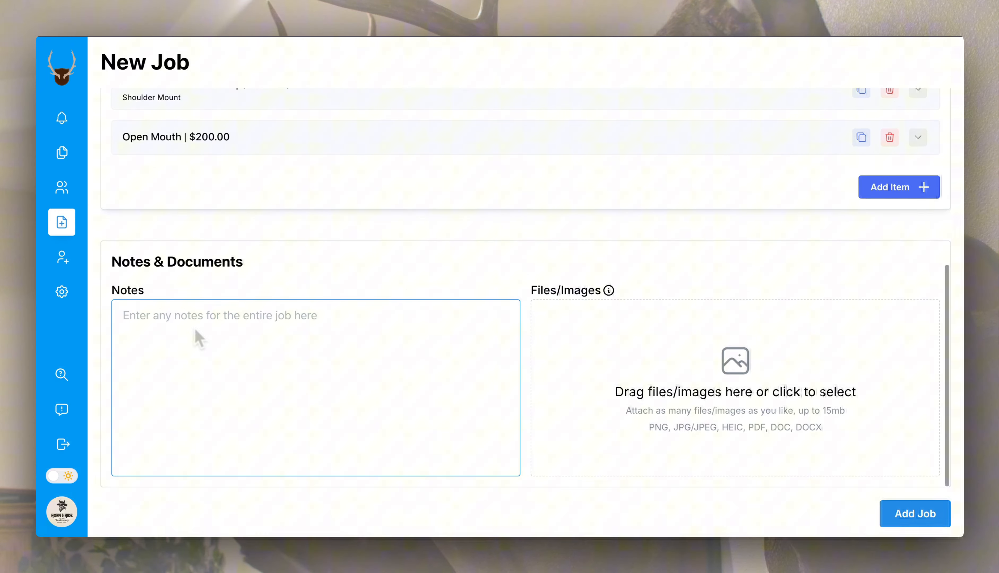
pyautogui.write('talk to jay about open mouth on the semi sneak McKenzie forms')
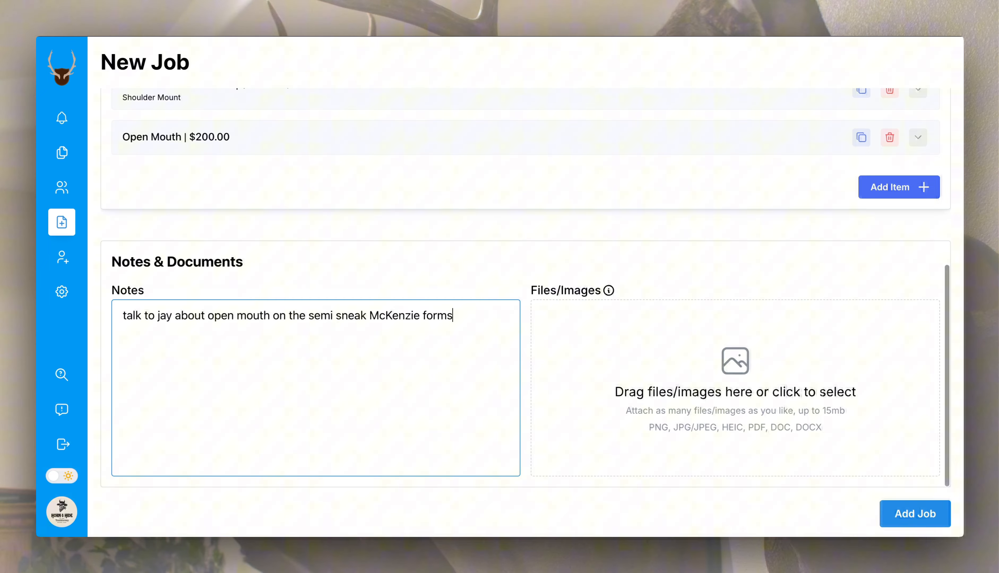
pyautogui.moveTo(609, 296)
pyautogui.moveTo(927, 401); pyautogui.dragTo(643, 376)
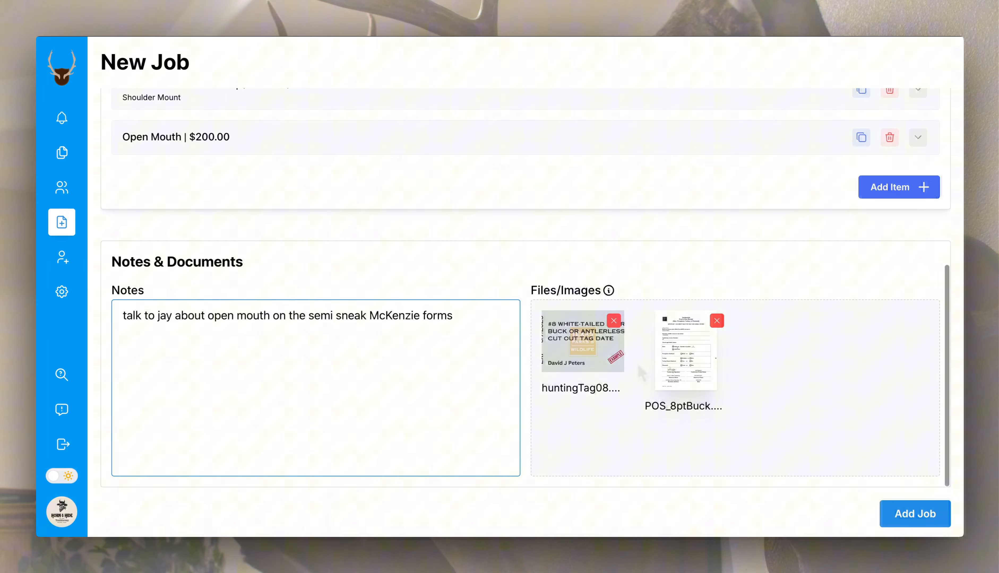
# Step: Submit the new job and apply "Processing Fee - CC" in the required deposit payment log
pyautogui.click(915, 510)
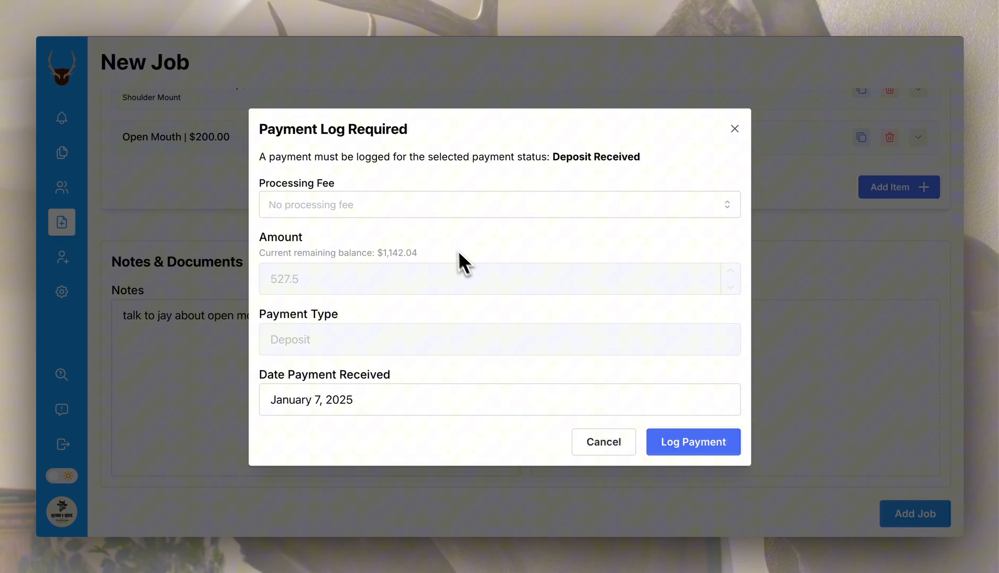
pyautogui.click(430, 212)
pyautogui.click(424, 238)
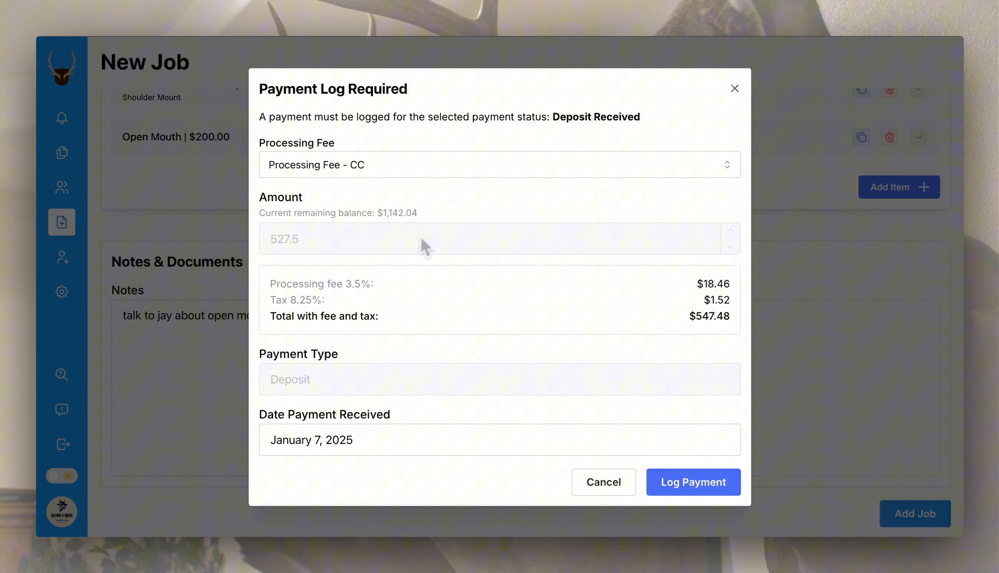